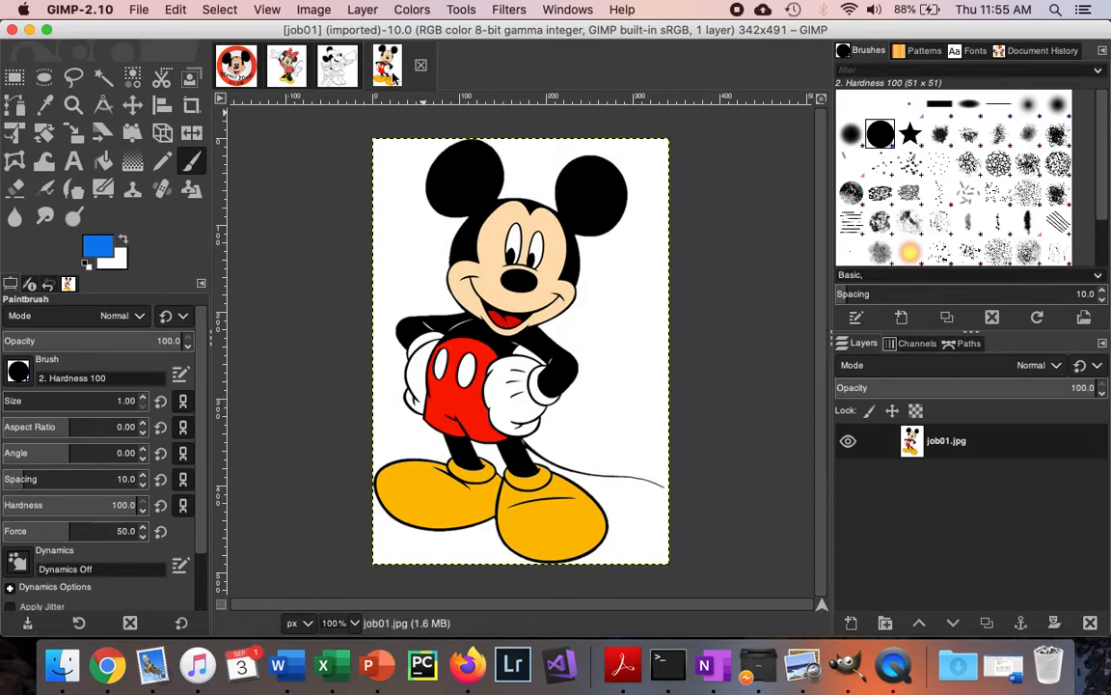
Look through the other open images and return to the job01 image
{"action": "left_click", "coordinate": [288, 63]}
{"action": "left_click", "coordinate": [344, 66]}
{"action": "left_click", "coordinate": [234, 70]}
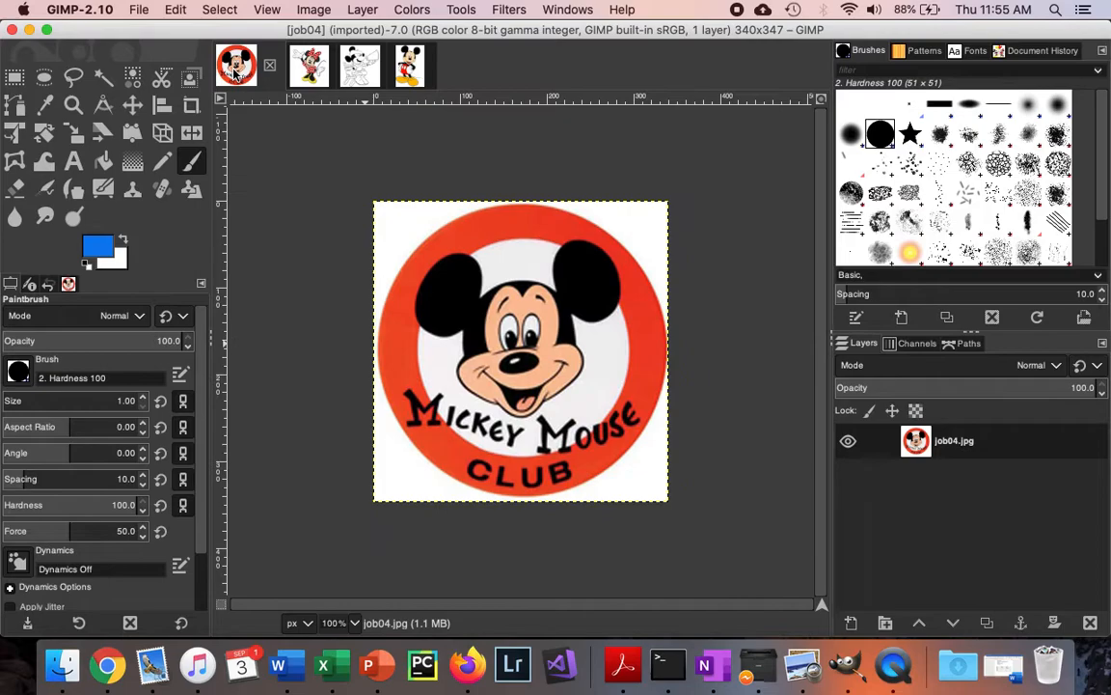
{"action": "left_click", "coordinate": [409, 66]}
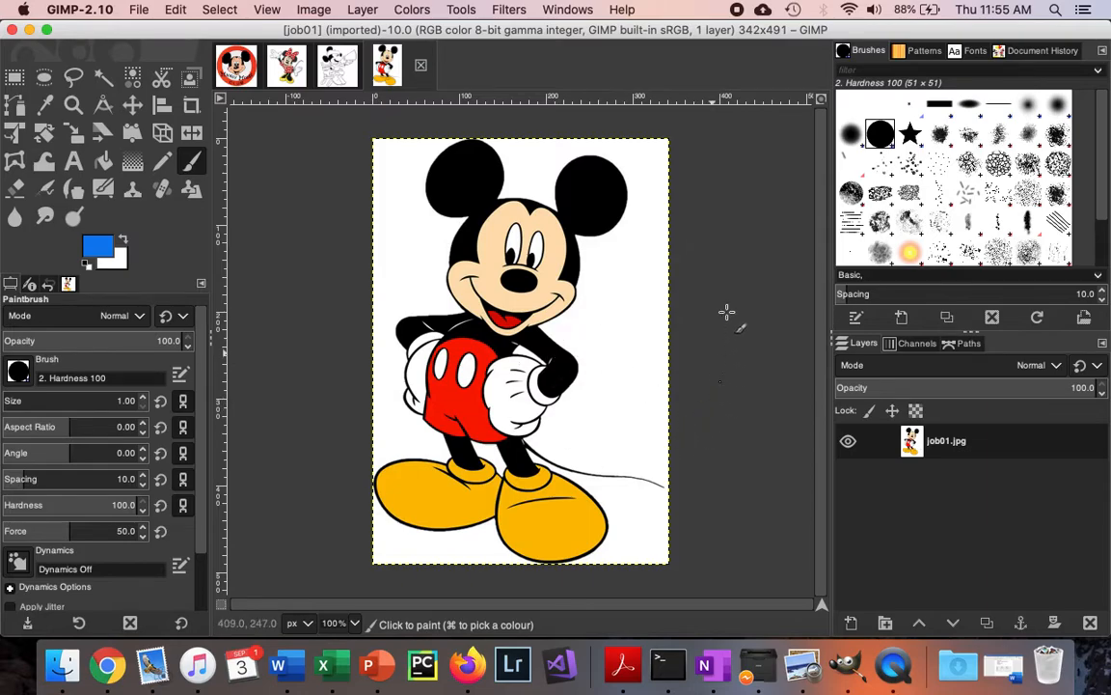
Add an alpha channel to the job01 layer, delete its white background with Fuzzy Select and clear the selection
{"action": "right_click", "coordinate": [955, 440]}
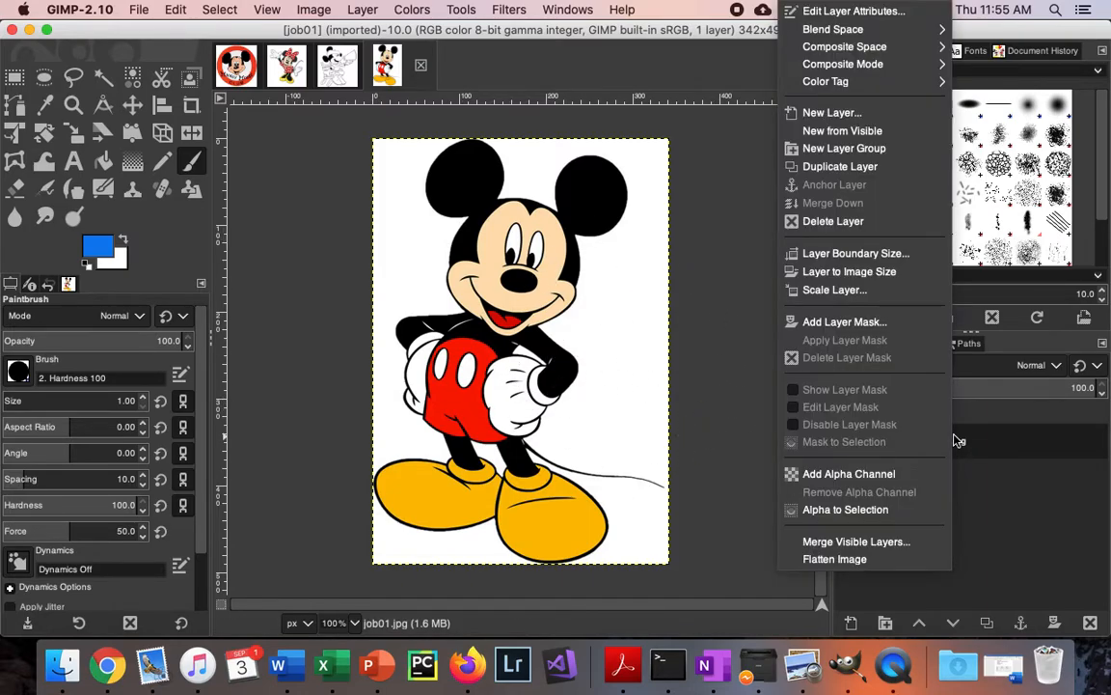
{"action": "left_click", "coordinate": [897, 477]}
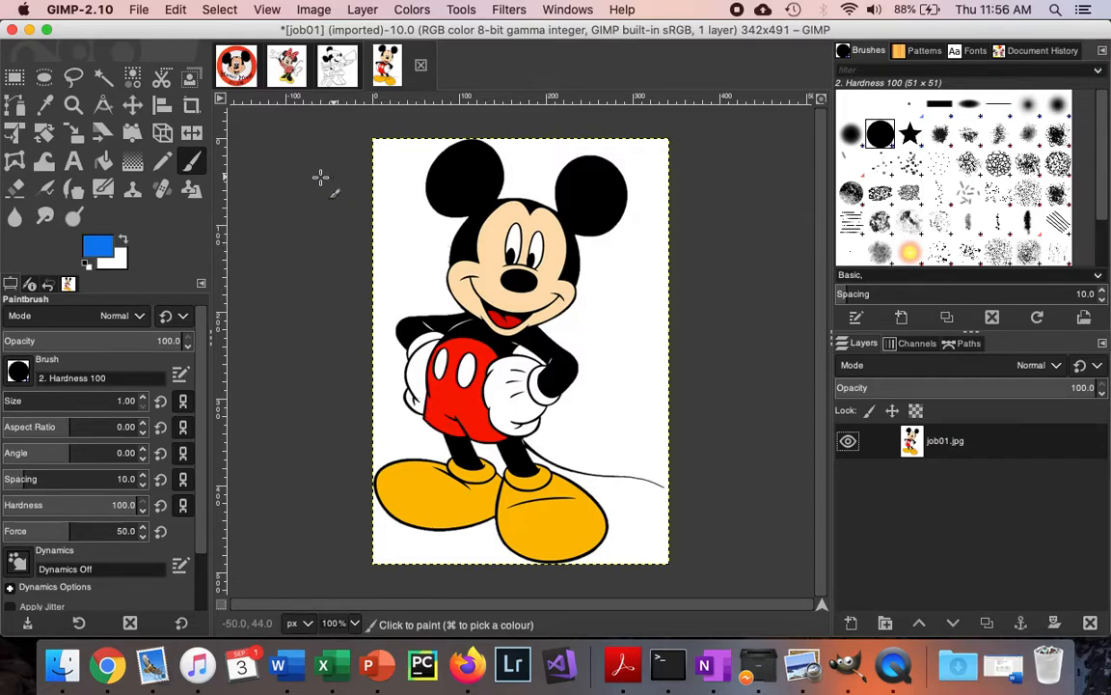
{"action": "left_click", "coordinate": [103, 76]}
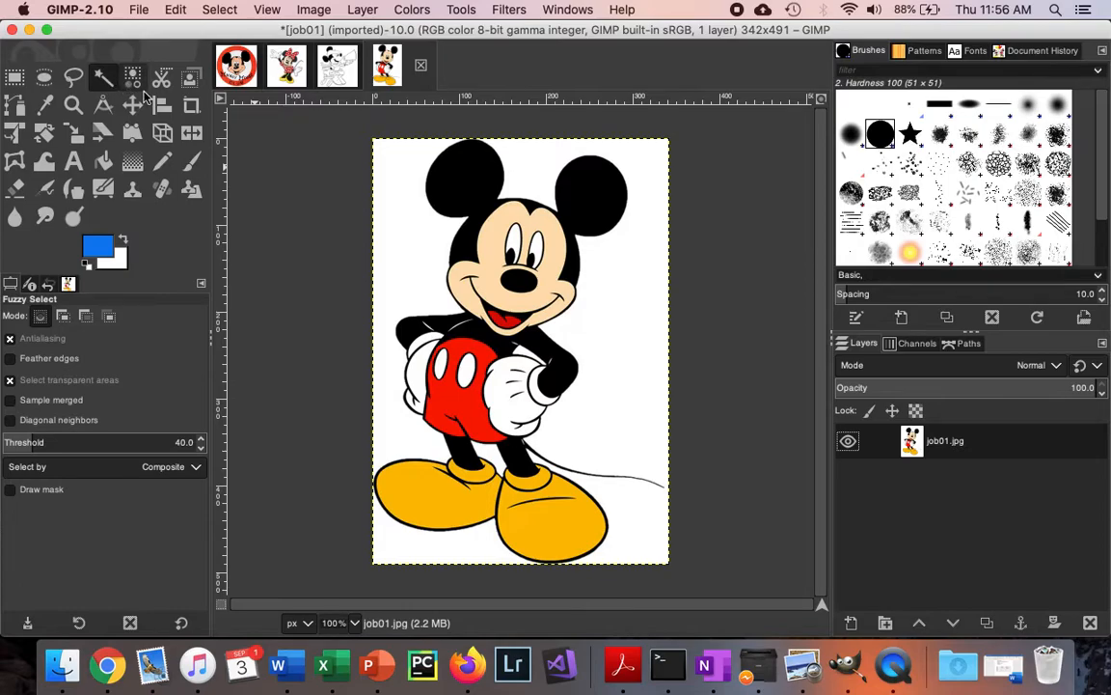
{"action": "left_click", "coordinate": [418, 248]}
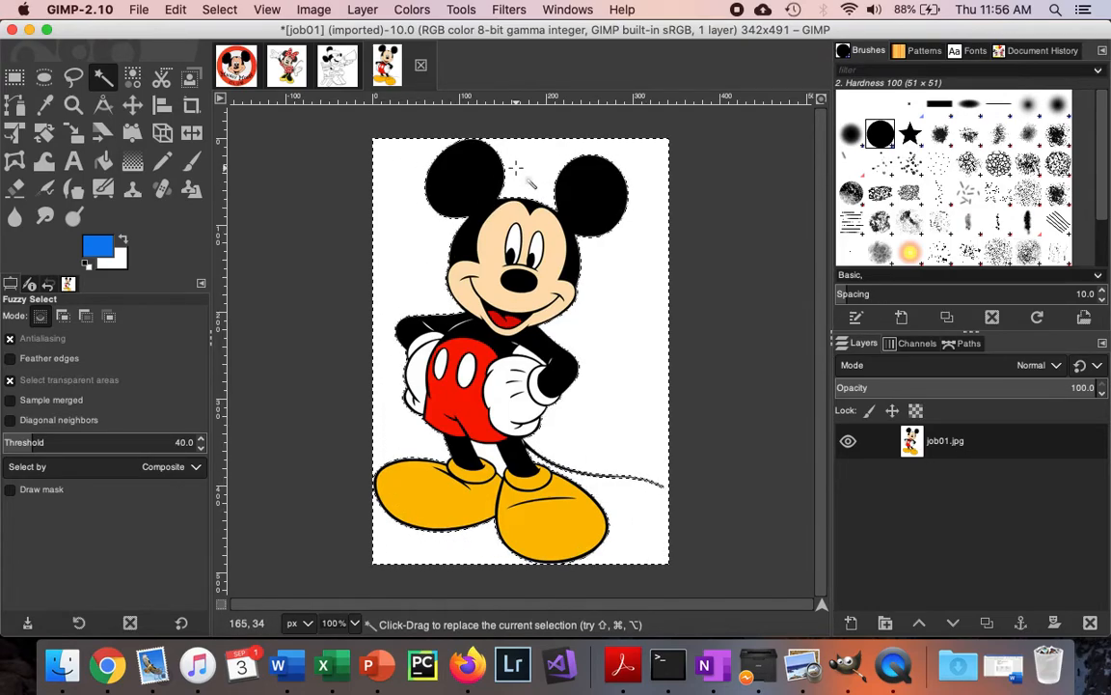
{"action": "key", "text": "Delete"}
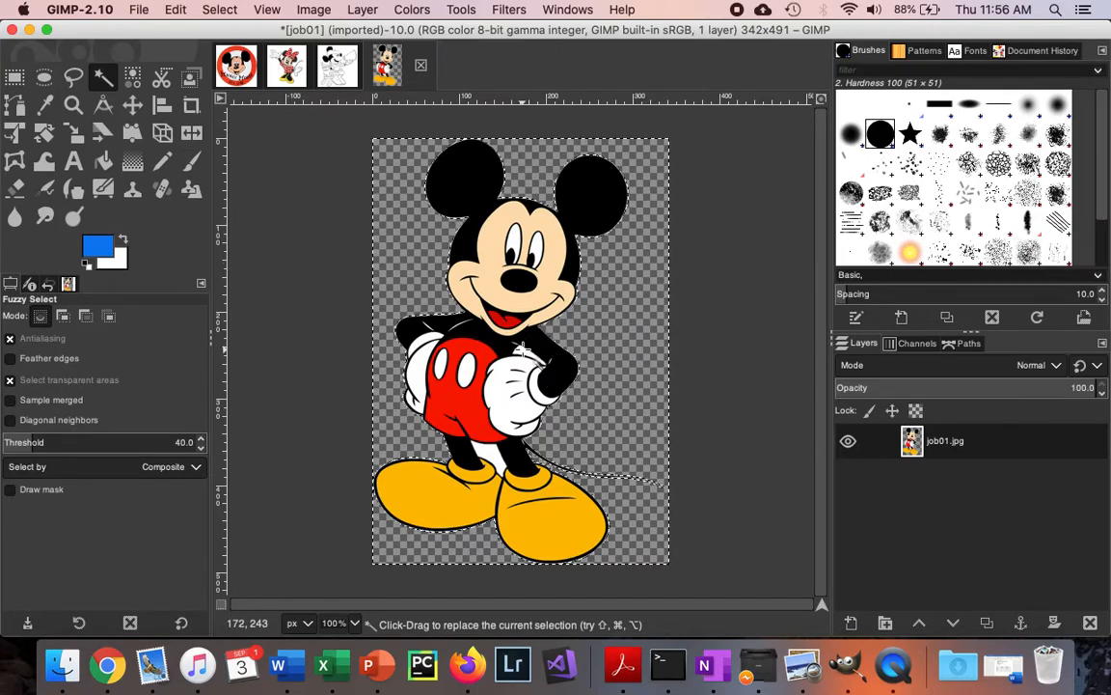
{"action": "key", "text": "shift+super+a"}
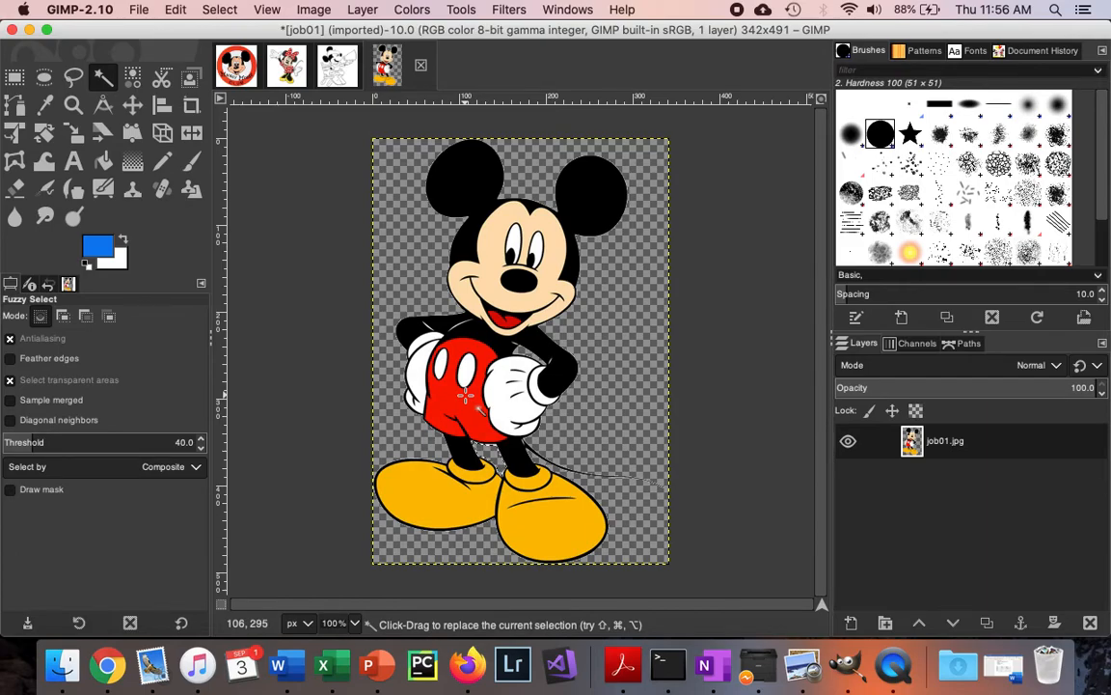
Export the image as job01.png in PNG format with the default export options
{"action": "left_click", "coordinate": [140, 10]}
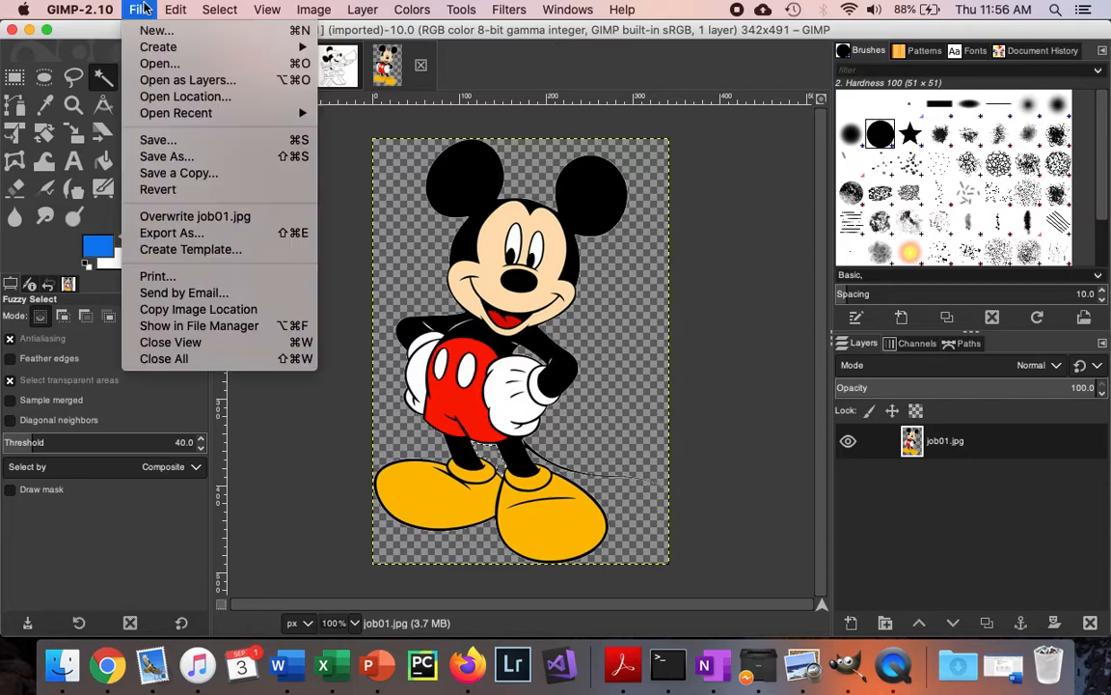
{"action": "left_click", "coordinate": [169, 232]}
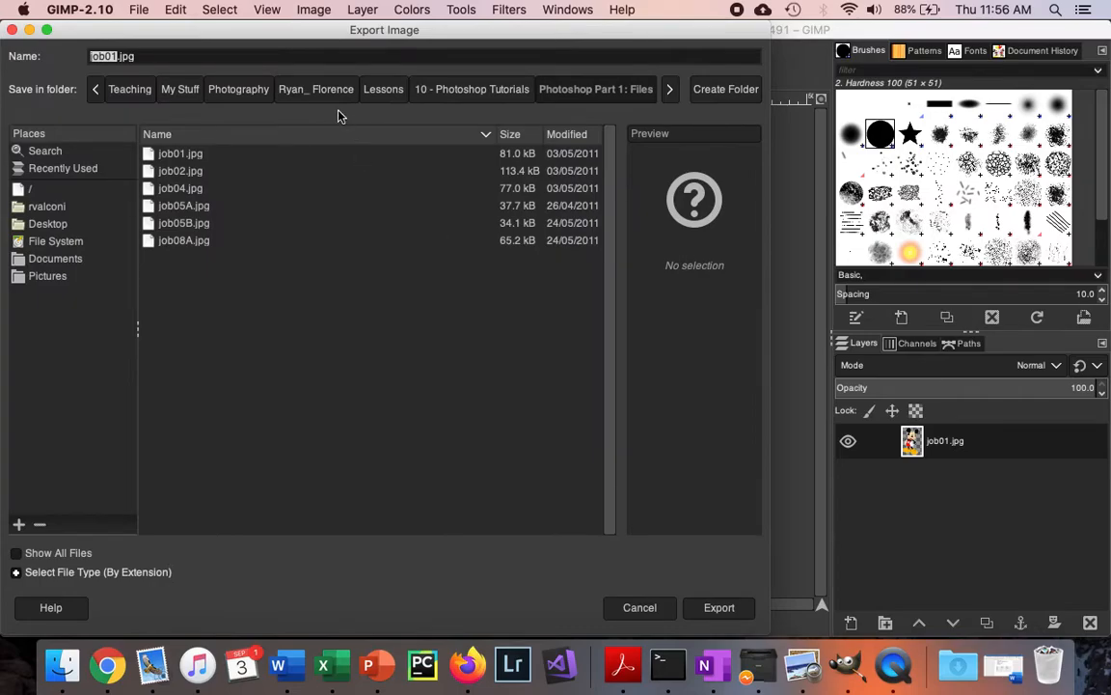
{"action": "left_click", "coordinate": [159, 54]}
{"action": "left_click", "coordinate": [116, 573]}
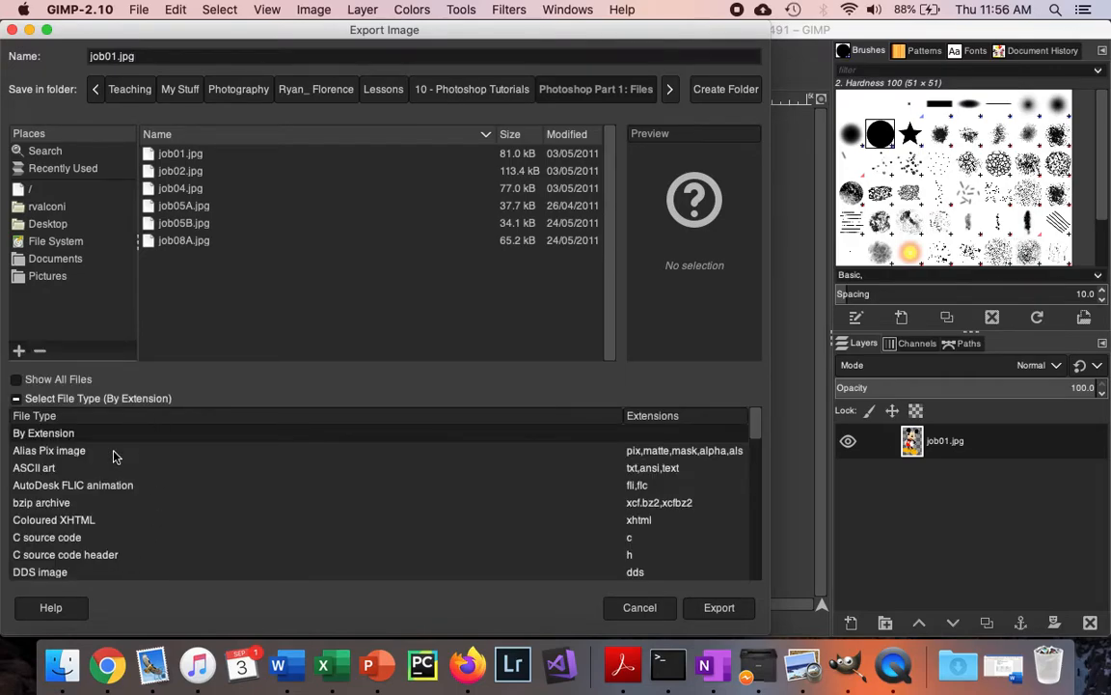
{"action": "scroll", "coordinate": [113, 457], "scroll_direction": "down", "scroll_amount": 10}
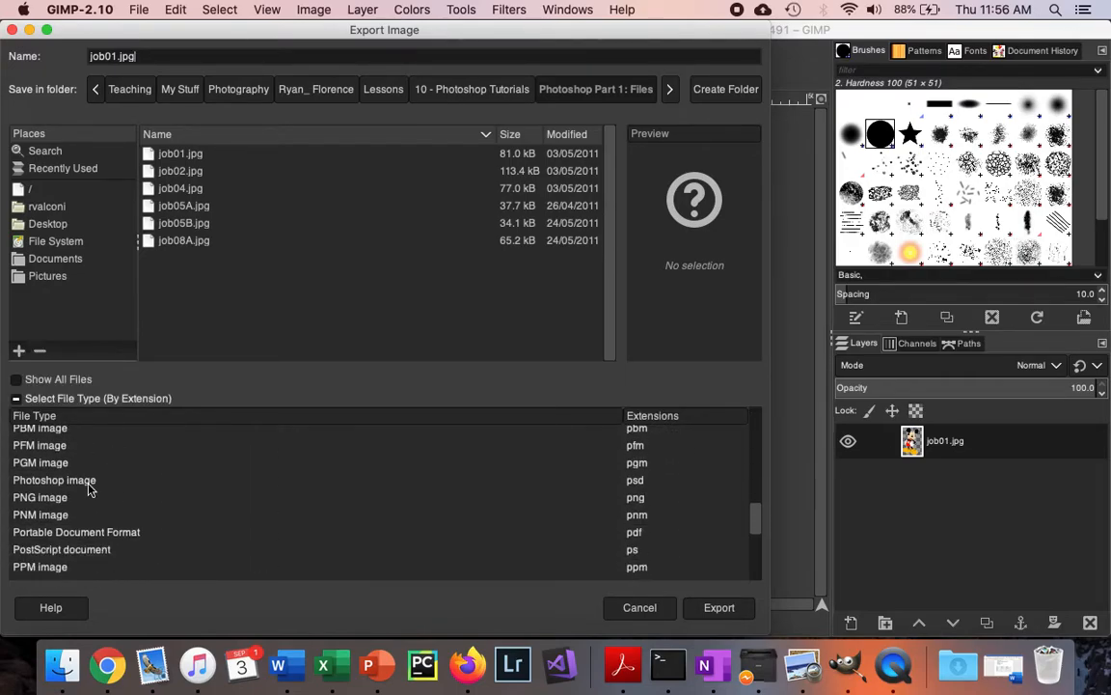
{"action": "left_click", "coordinate": [83, 497]}
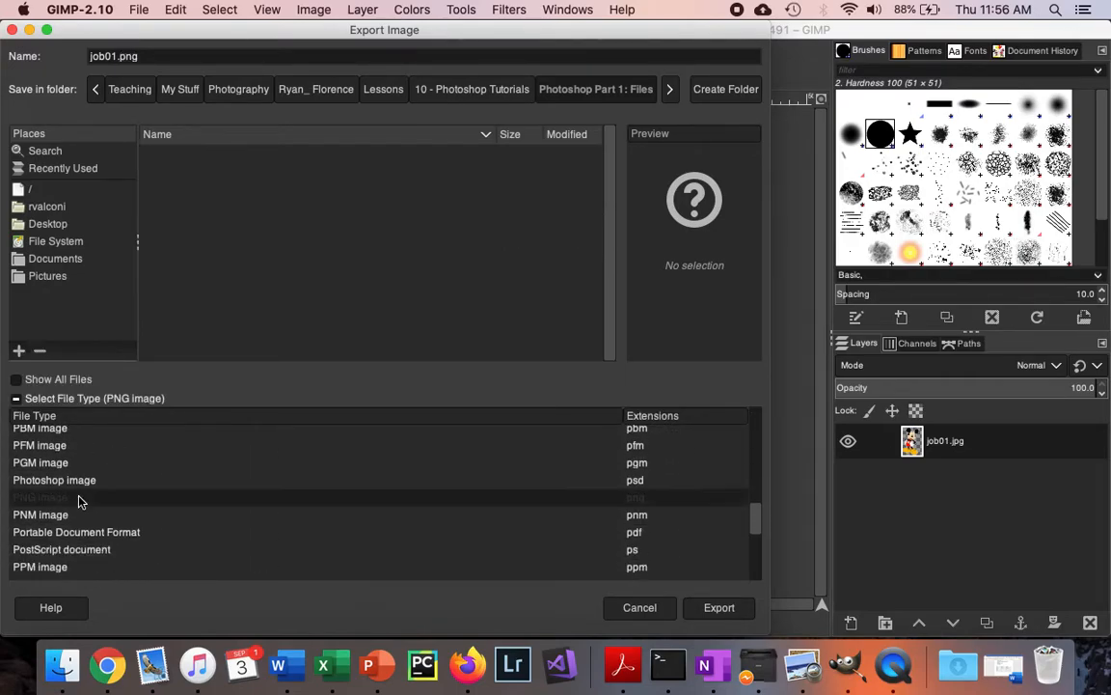
{"action": "left_click", "coordinate": [718, 610]}
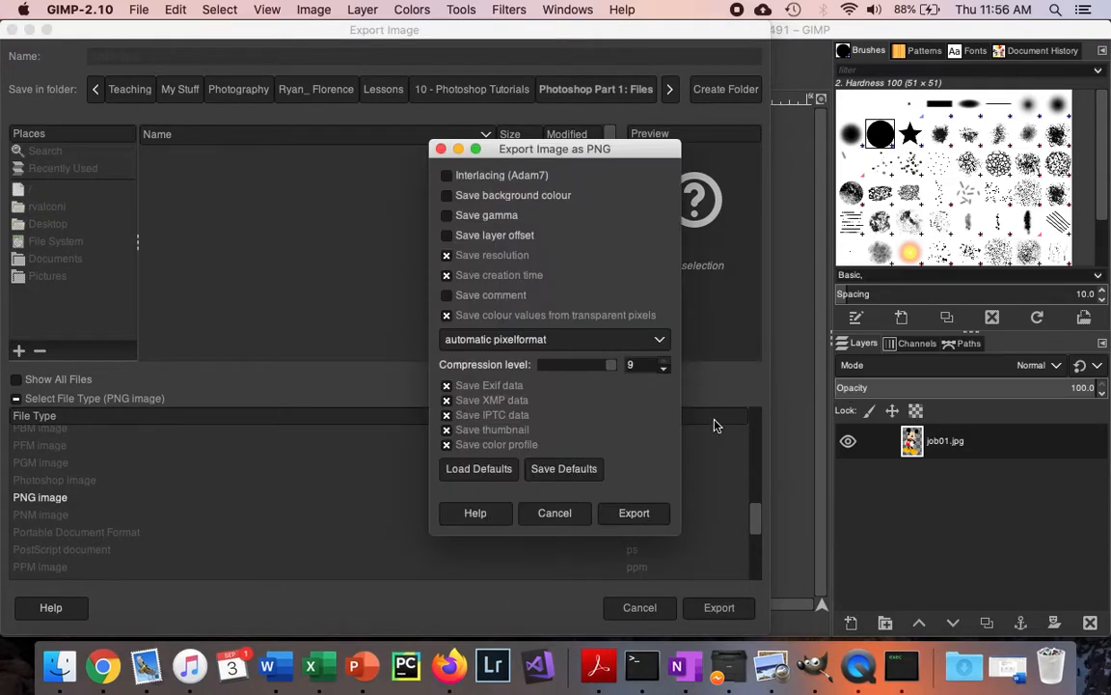
{"action": "left_click", "coordinate": [629, 512]}
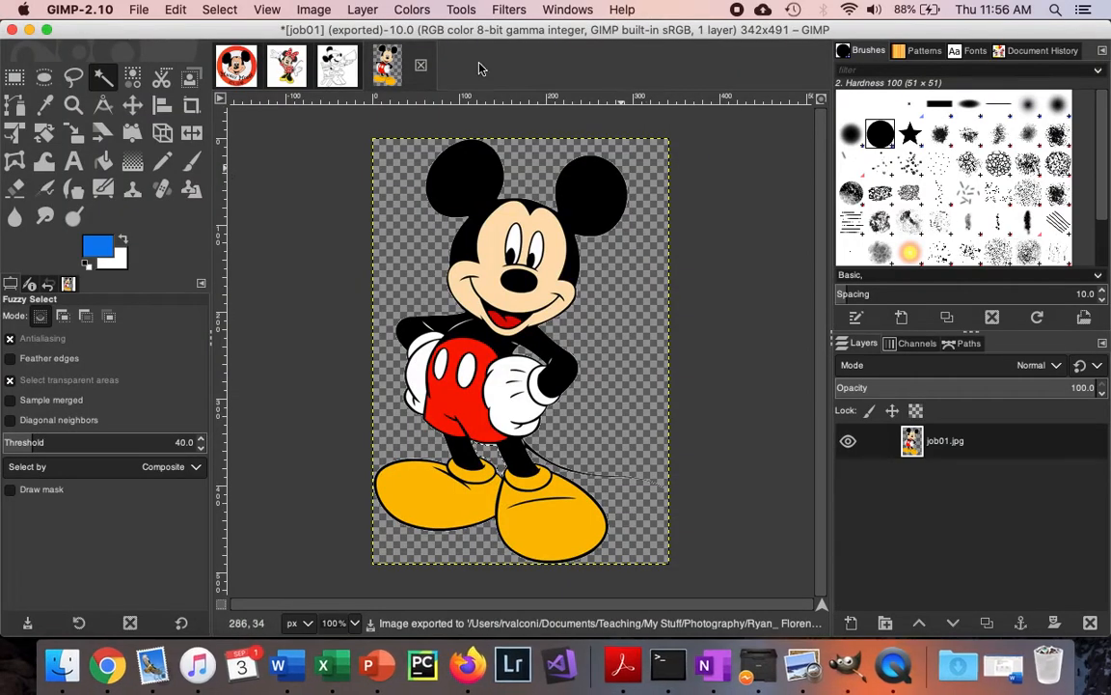
In the job02 image, add an alpha channel and delete the white background around the figure with Fuzzy Select
{"action": "left_click", "coordinate": [340, 63]}
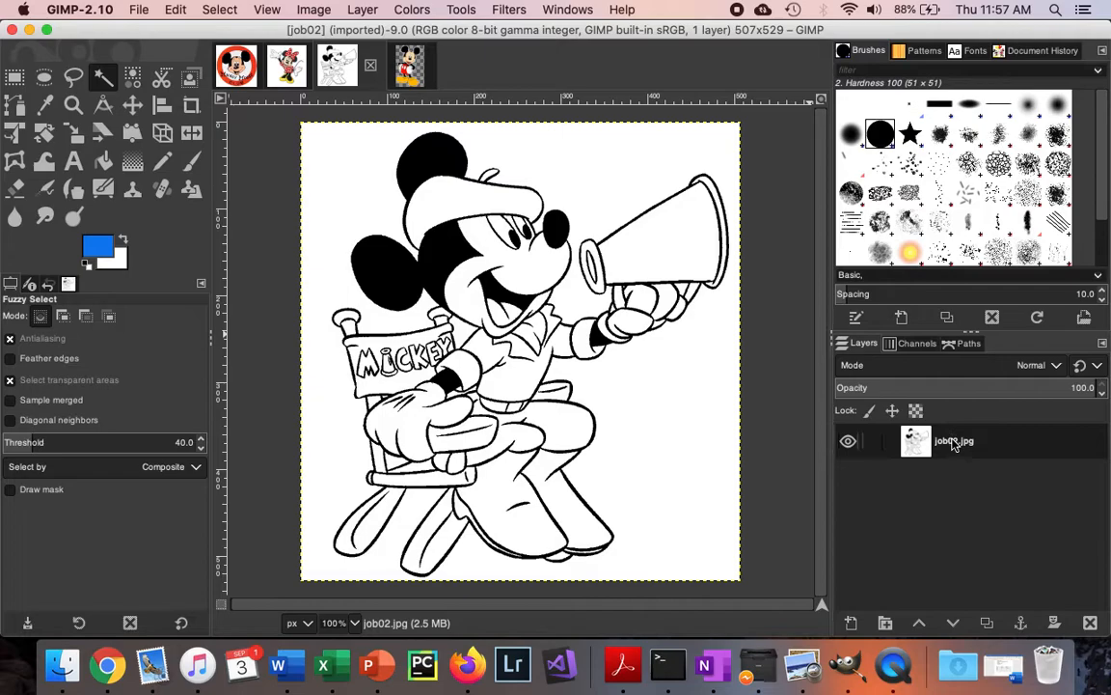
{"action": "right_click", "coordinate": [858, 391]}
{"action": "left_click", "coordinate": [864, 474]}
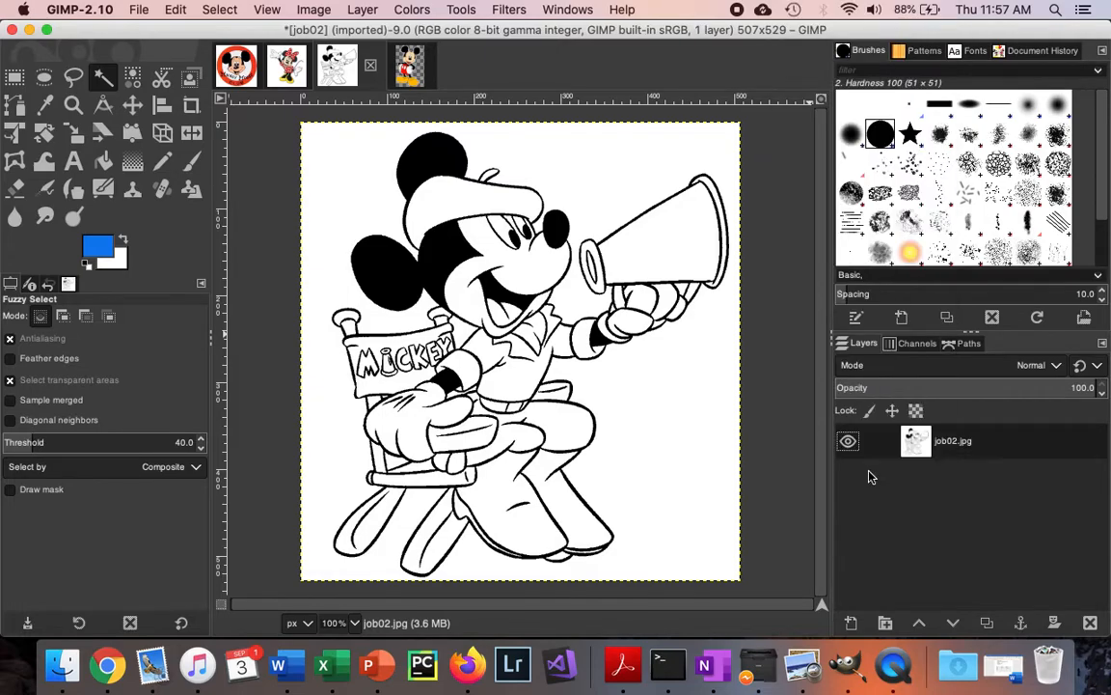
{"action": "left_click", "coordinate": [681, 385]}
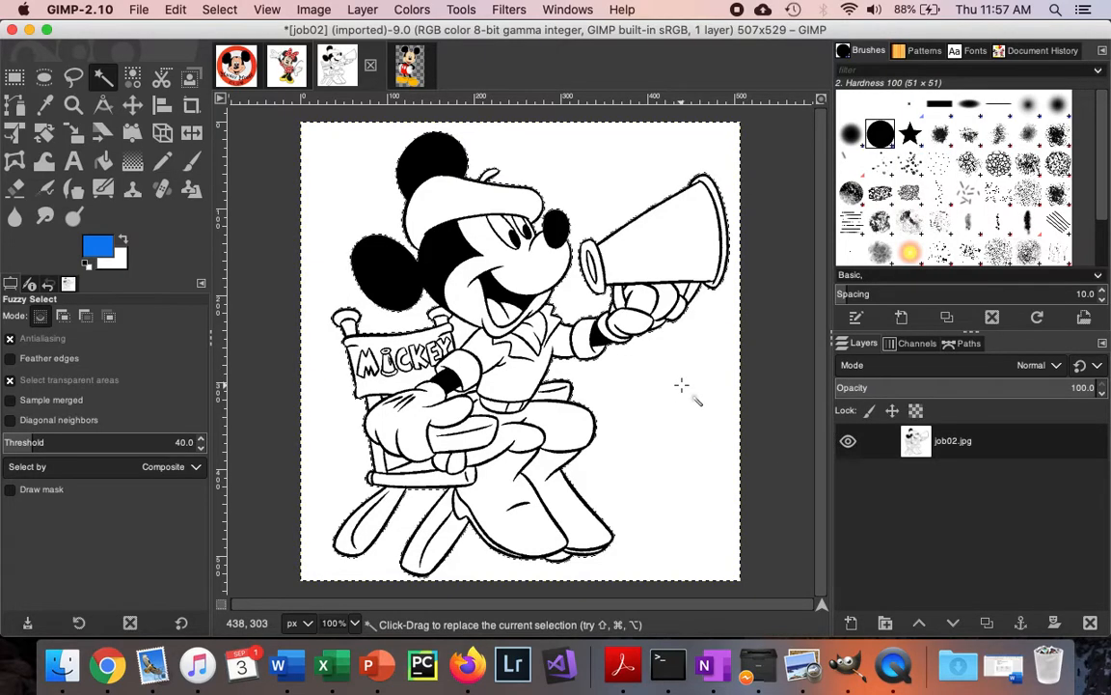
{"action": "key", "text": "Delete"}
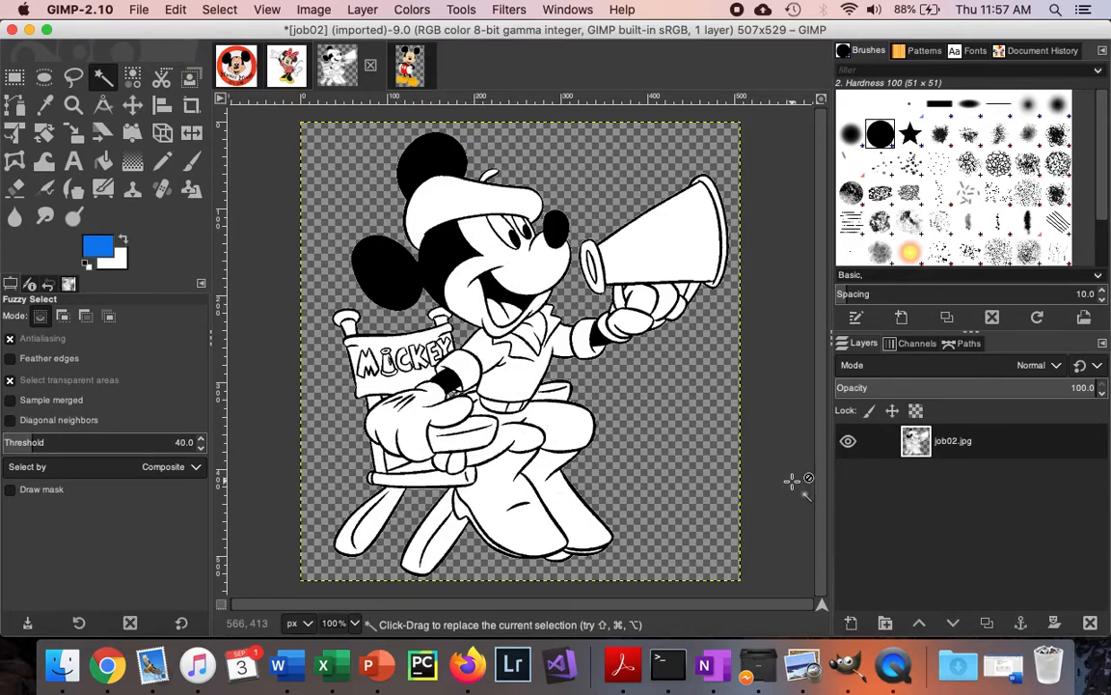
{"action": "left_click", "coordinate": [683, 288]}
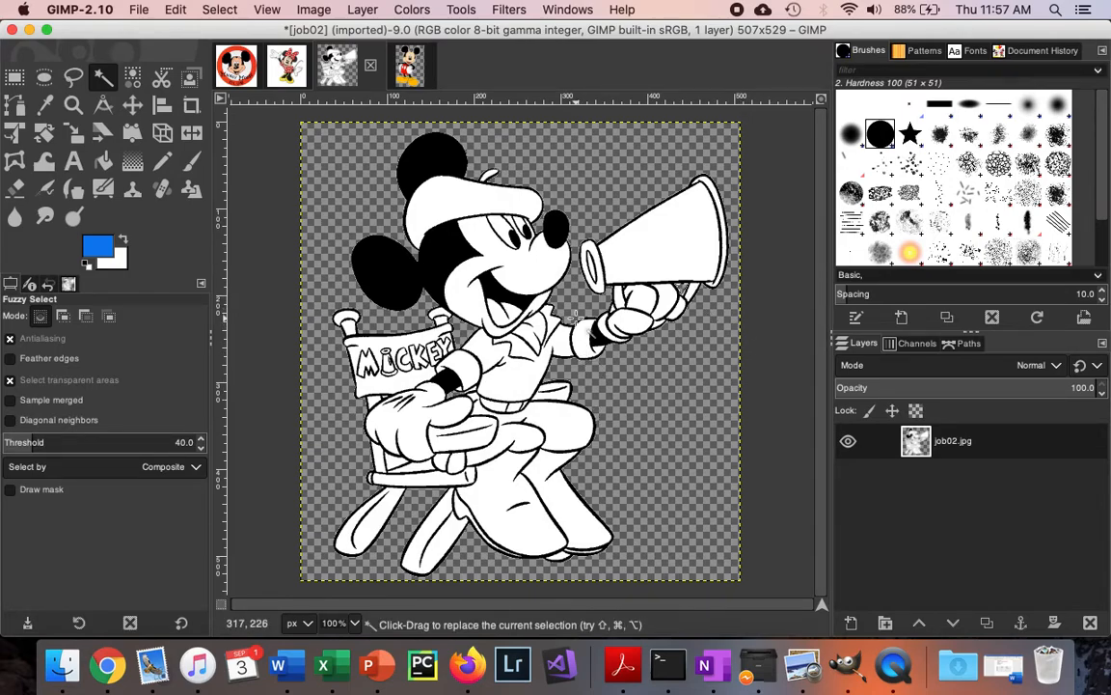
Export the image as job02.png in PNG format with the default export options
{"action": "left_click", "coordinate": [142, 9]}
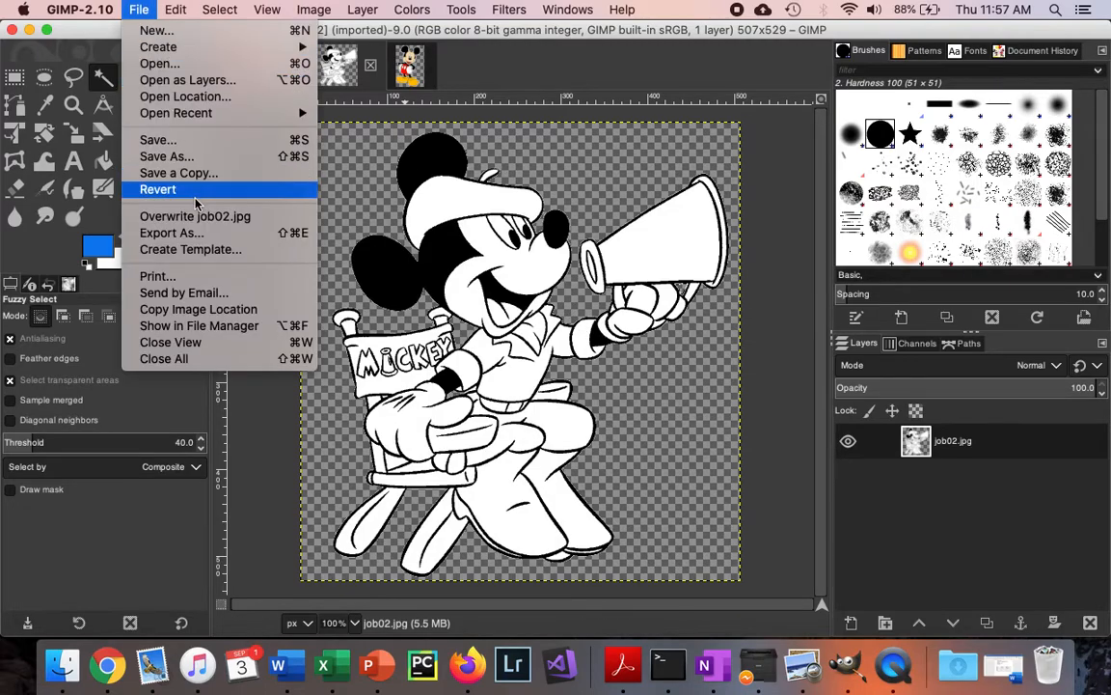
{"action": "left_click", "coordinate": [198, 236]}
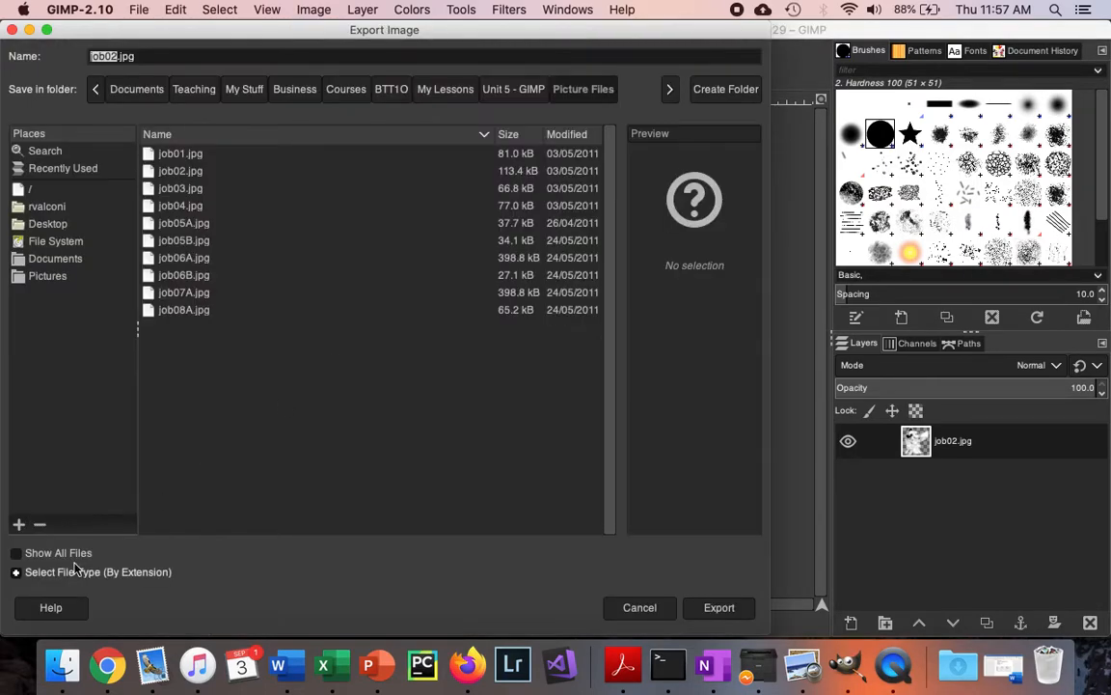
{"action": "left_click", "coordinate": [75, 571]}
{"action": "scroll", "coordinate": [129, 455], "scroll_direction": "down", "scroll_amount": 5}
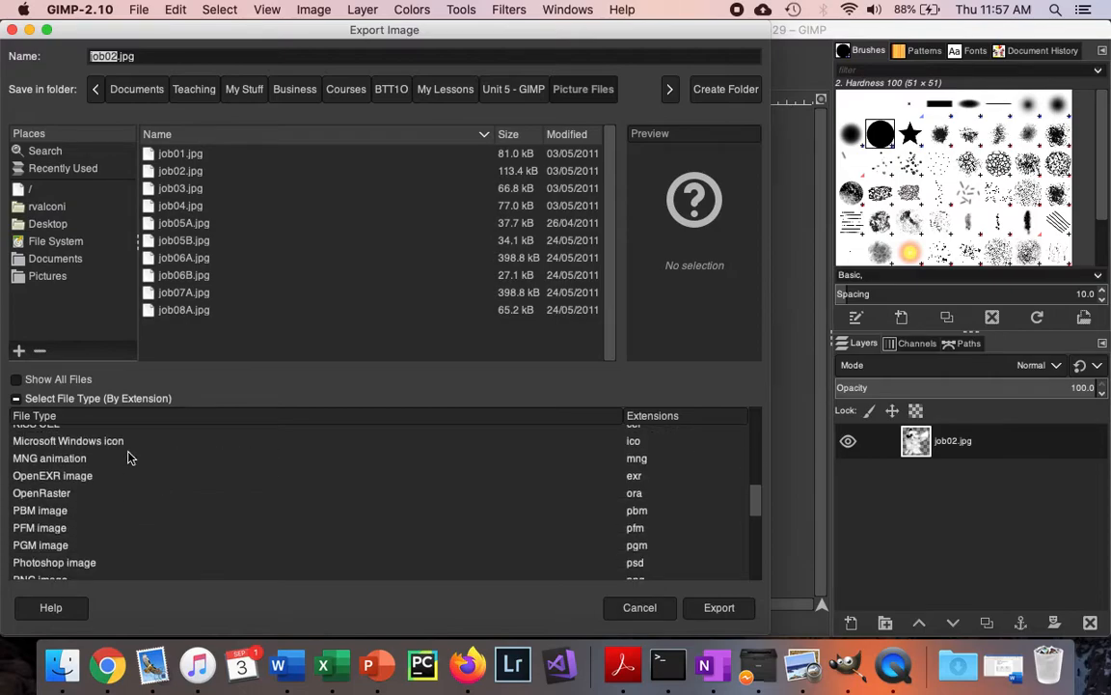
{"action": "scroll", "coordinate": [101, 473], "scroll_direction": "up", "scroll_amount": 1}
{"action": "scroll", "coordinate": [102, 473], "scroll_direction": "down", "scroll_amount": 1}
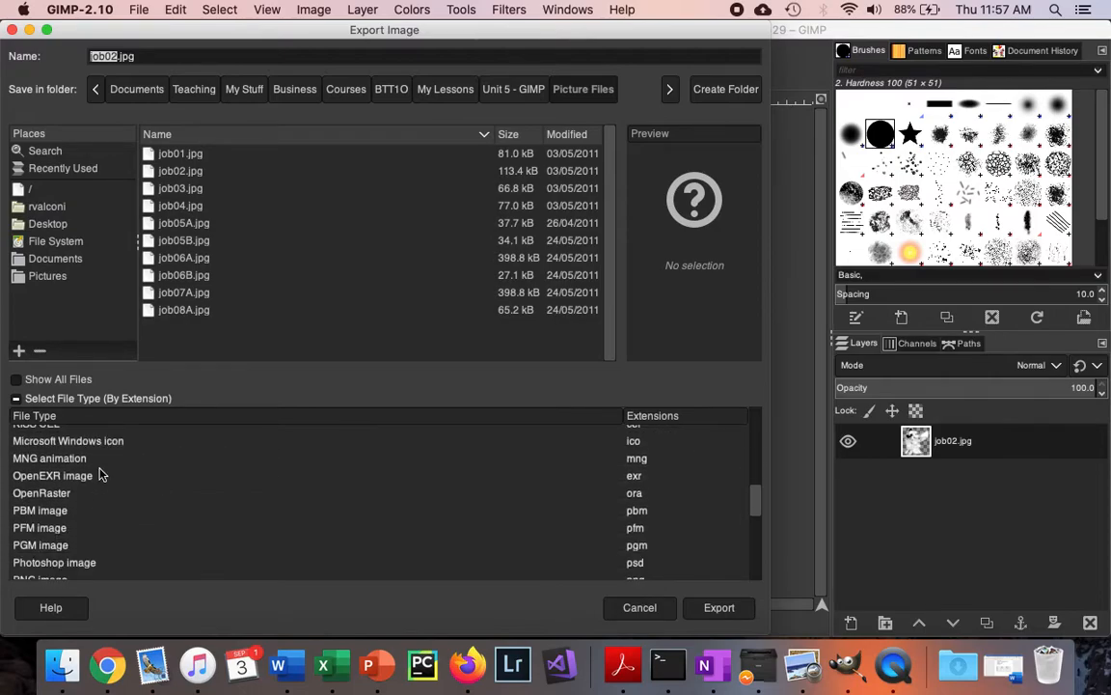
{"action": "scroll", "coordinate": [51, 550], "scroll_direction": "down", "scroll_amount": 1}
{"action": "left_click", "coordinate": [52, 550]}
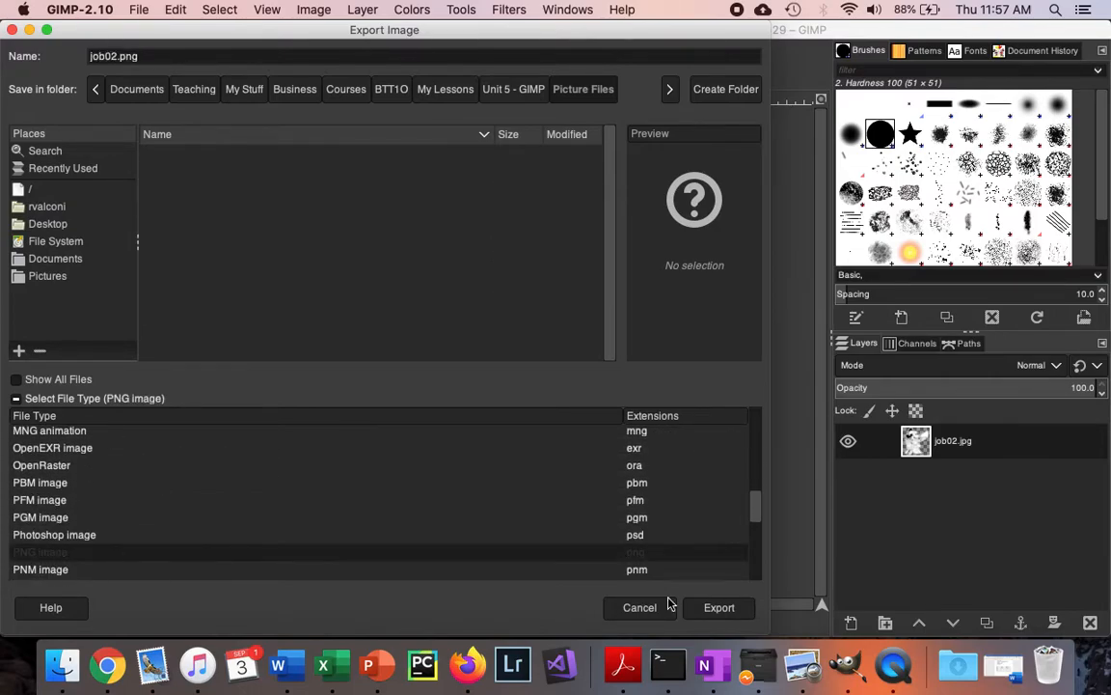
{"action": "left_click", "coordinate": [731, 609]}
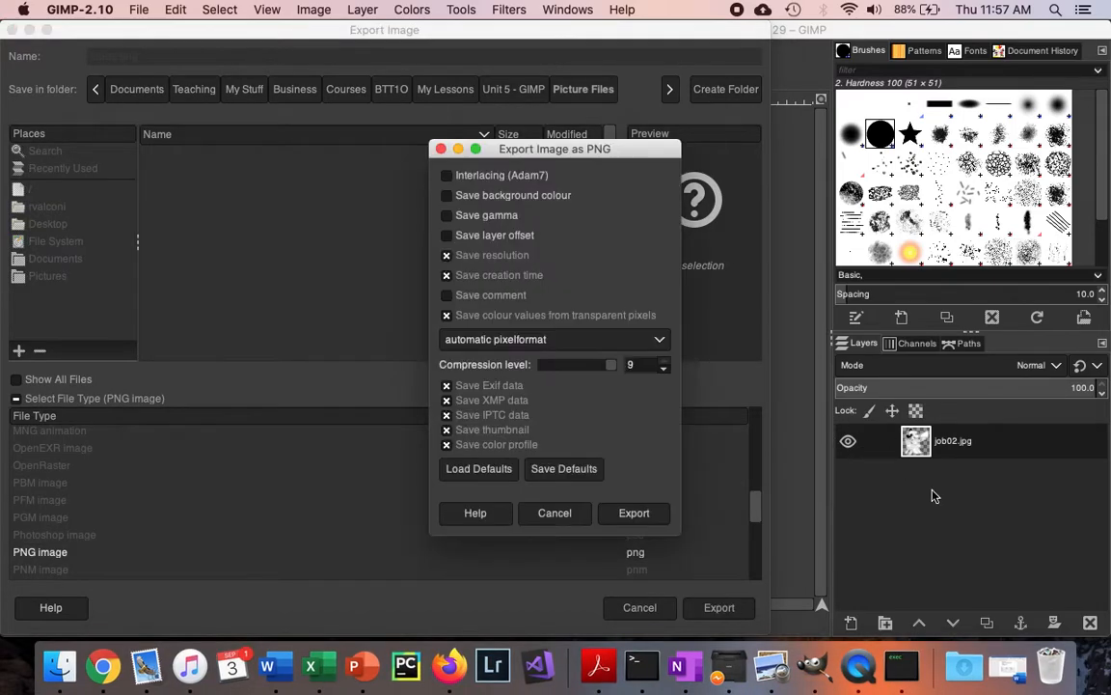
{"action": "left_click", "coordinate": [634, 513]}
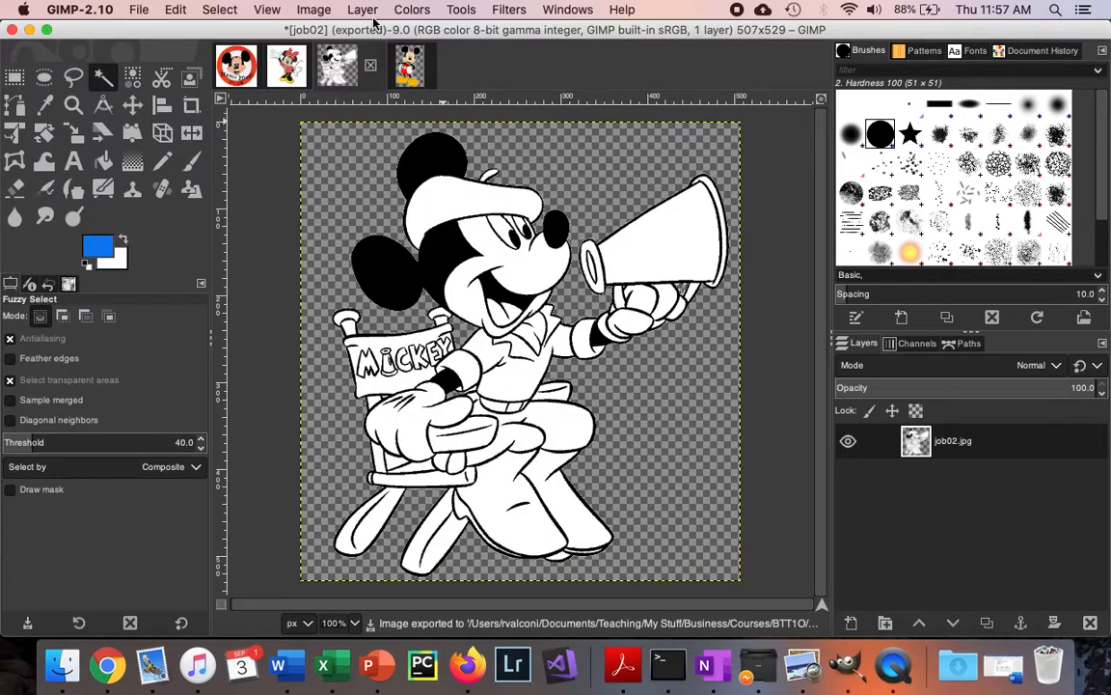
In the job03 image, add an alpha channel, then try deleting the white background with Fuzzy Select at threshold 40 and undo the deletion
{"action": "left_click", "coordinate": [287, 60]}
{"action": "left_click", "coordinate": [451, 213]}
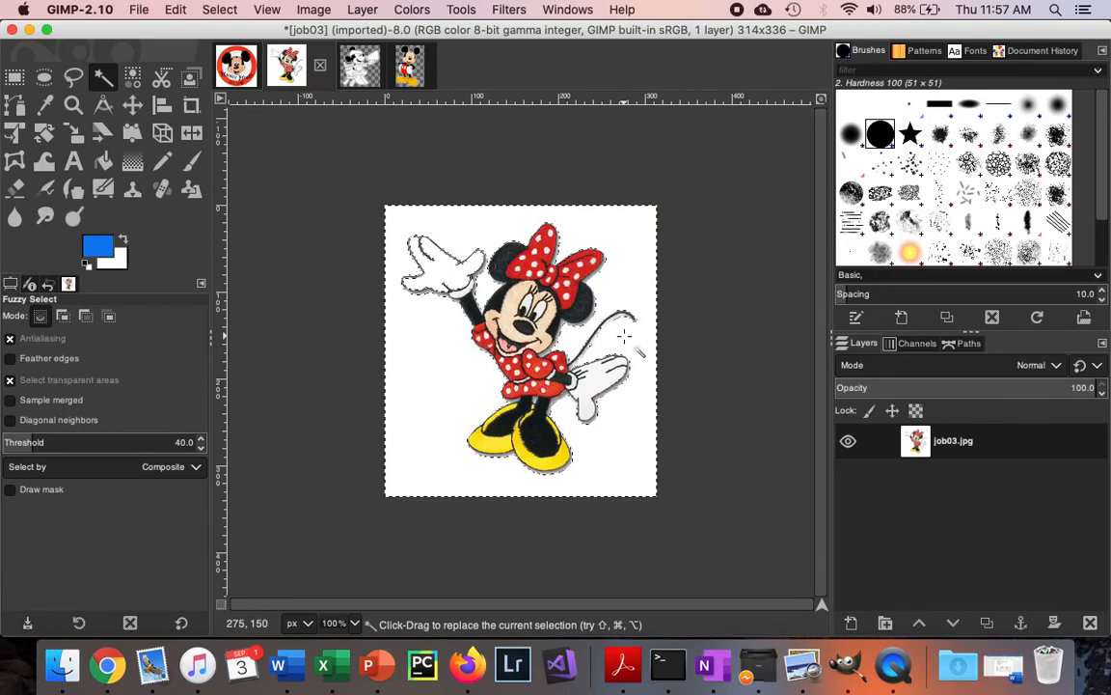
{"action": "right_click", "coordinate": [943, 434]}
{"action": "left_click", "coordinate": [863, 473]}
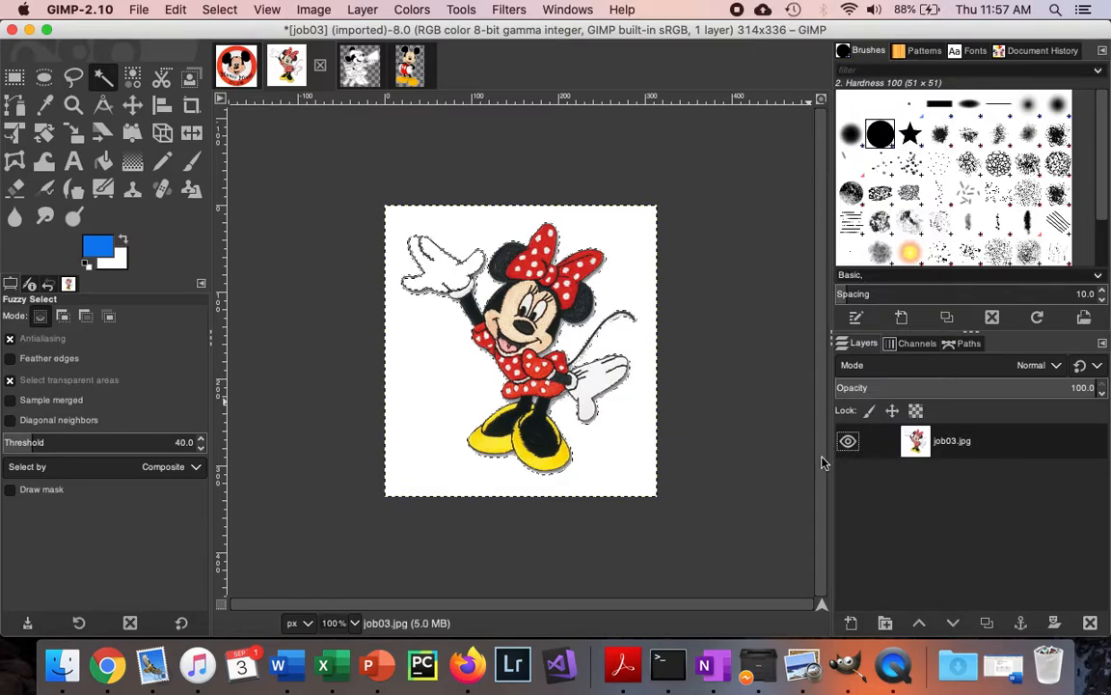
{"action": "key", "text": "Delete"}
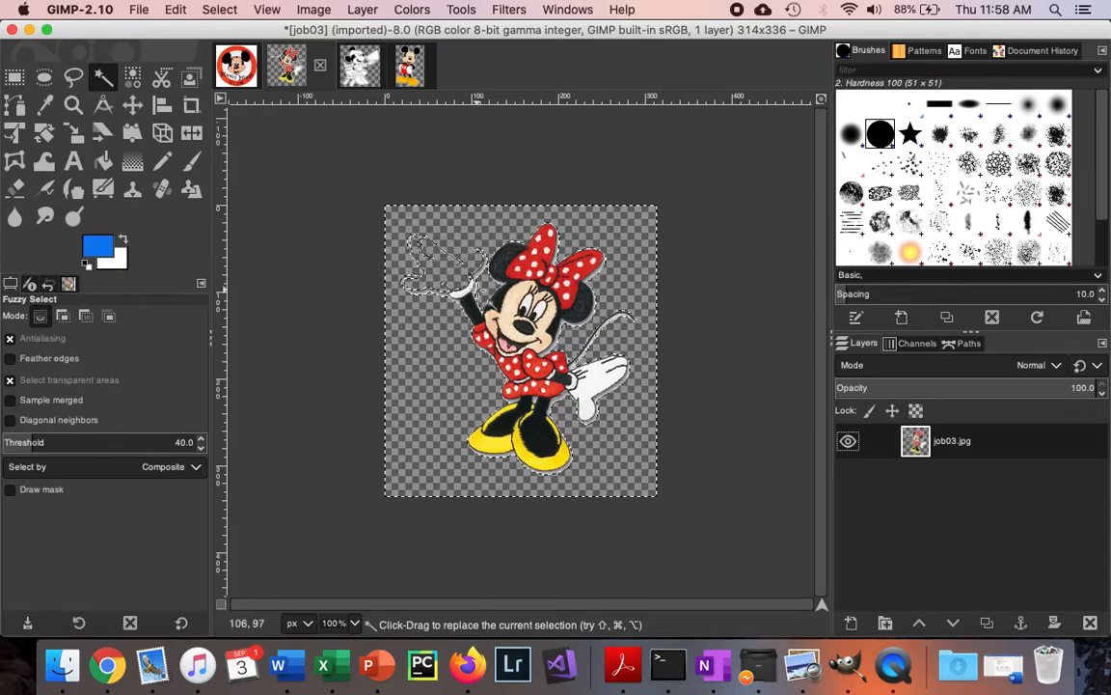
{"action": "key", "text": "super+z"}
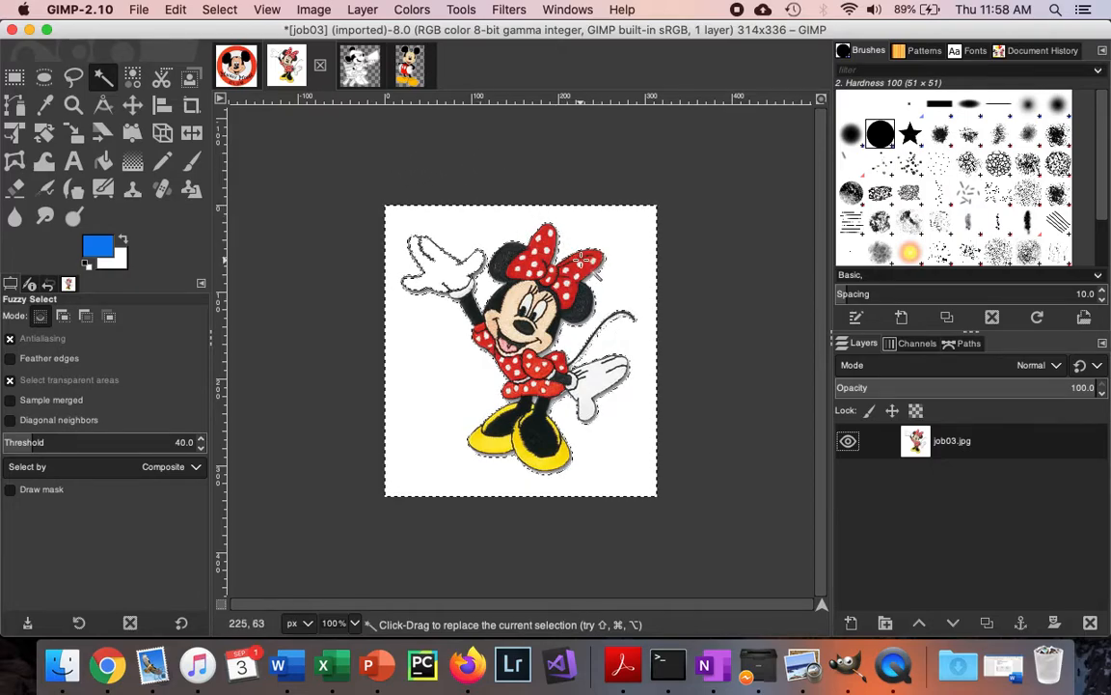
Clear the selection, try deleting the white background with Fuzzy Select at threshold 25, and undo the deletion
{"action": "left_click", "coordinate": [328, 10]}
{"action": "mouse_move", "coordinate": [232, 6]}
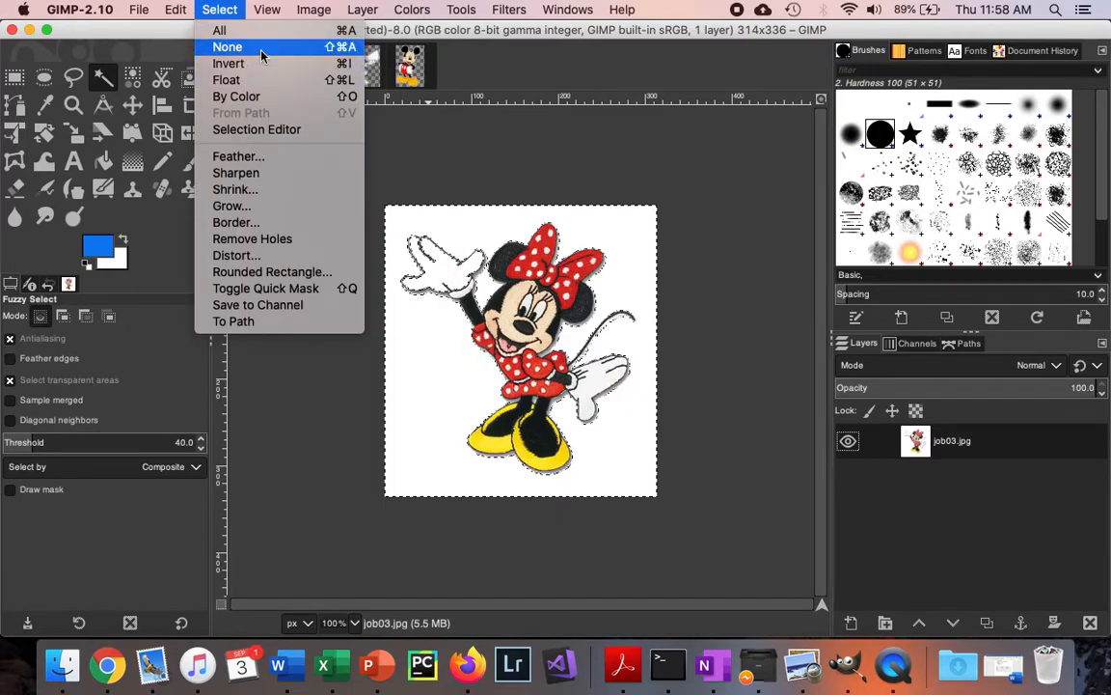
{"action": "left_click", "coordinate": [261, 52]}
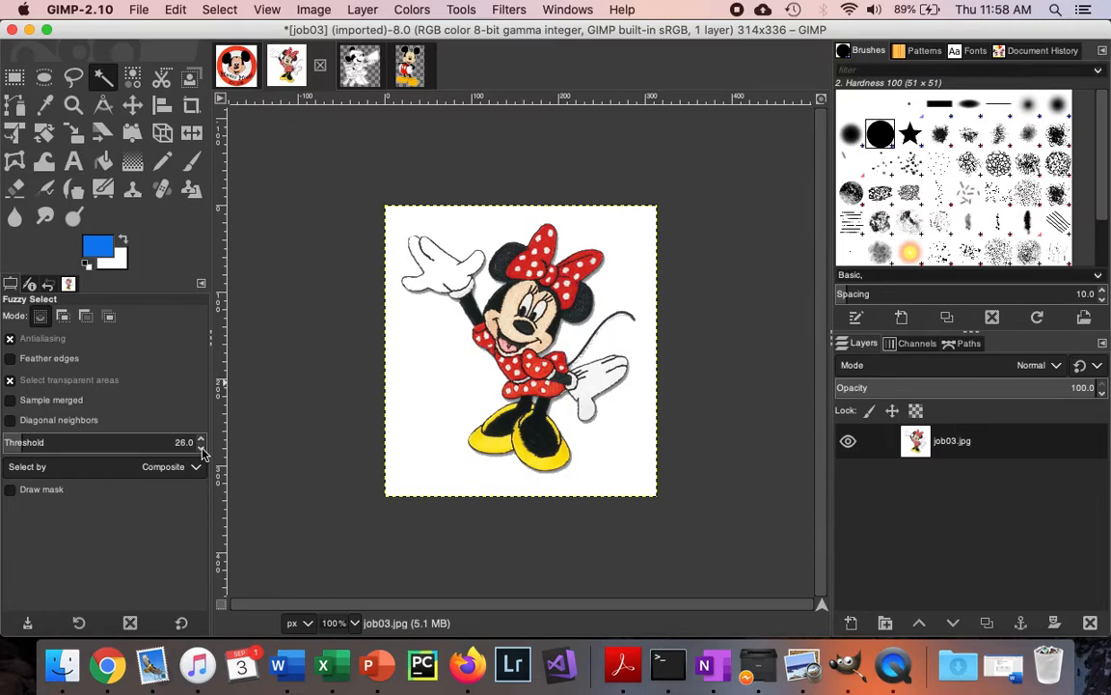
{"action": "left_click", "coordinate": [446, 384]}
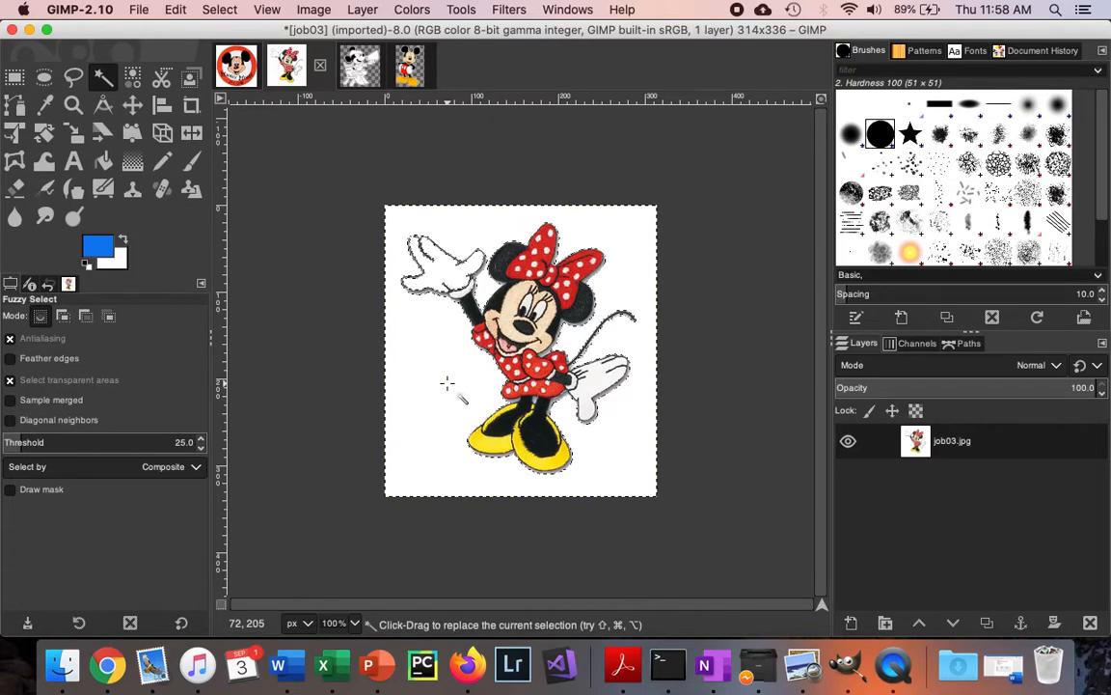
{"action": "key", "text": "Delete"}
{"action": "key", "text": "super+z"}
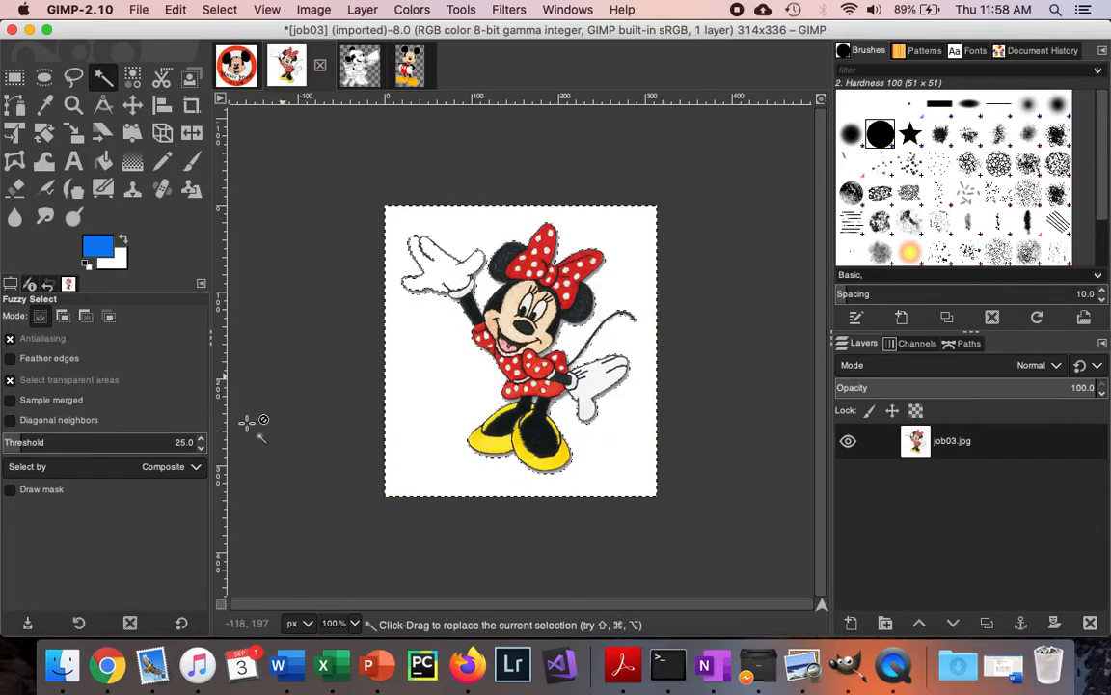
Set the Fuzzy Select threshold to 1, try deleting the white background, undo the deletion and clear the selection
{"action": "left_click", "coordinate": [200, 447]}
{"action": "left_click", "coordinate": [201, 447]}
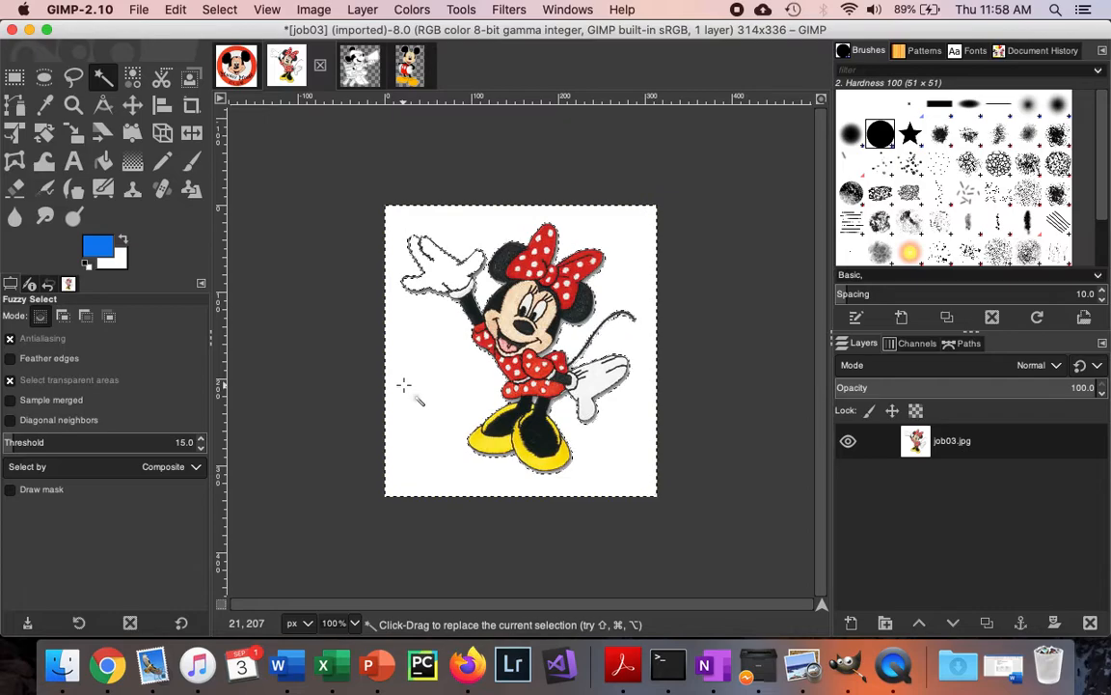
{"action": "key", "text": "super+z"}
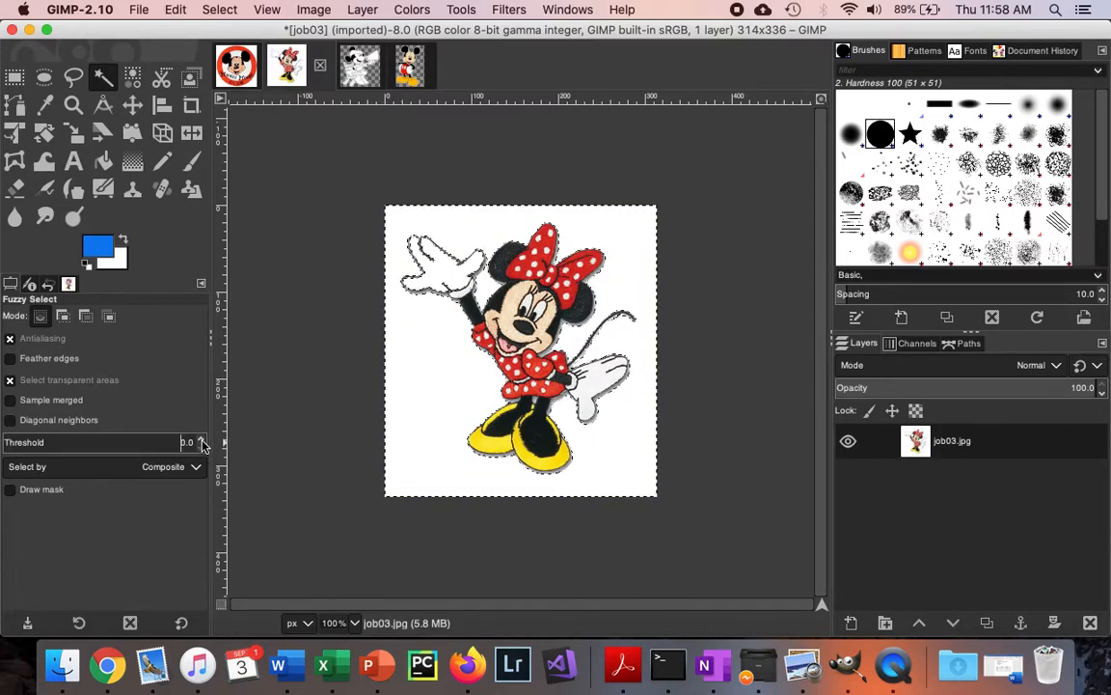
{"action": "left_click", "coordinate": [435, 399]}
{"action": "key", "text": "Delete"}
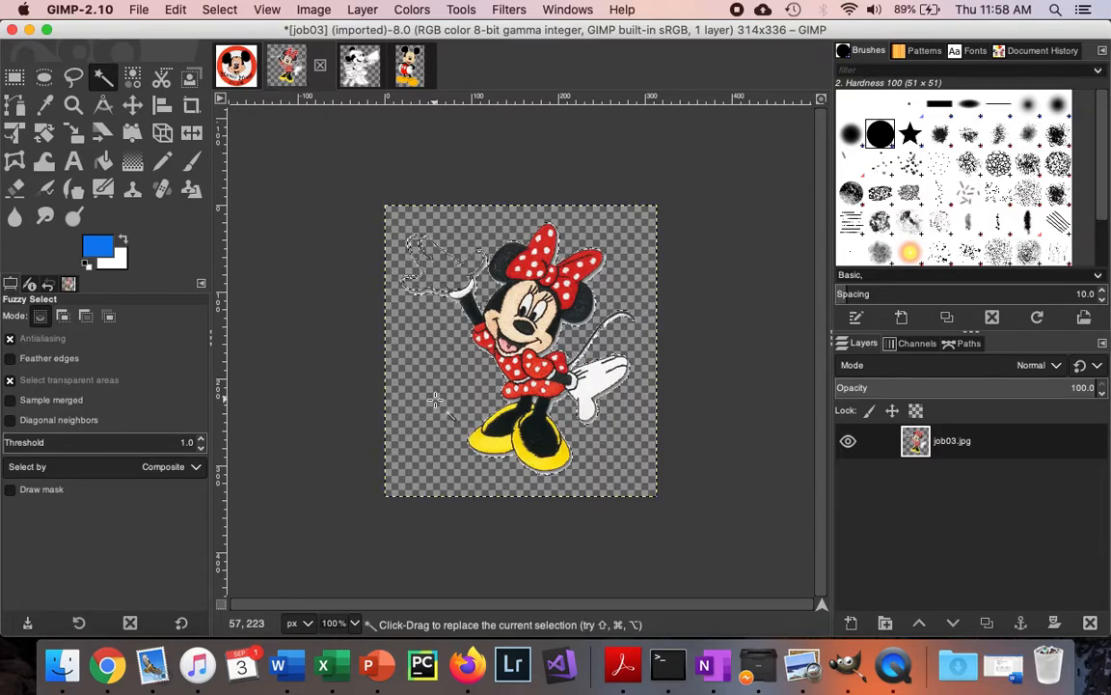
{"action": "key", "text": "super+z"}
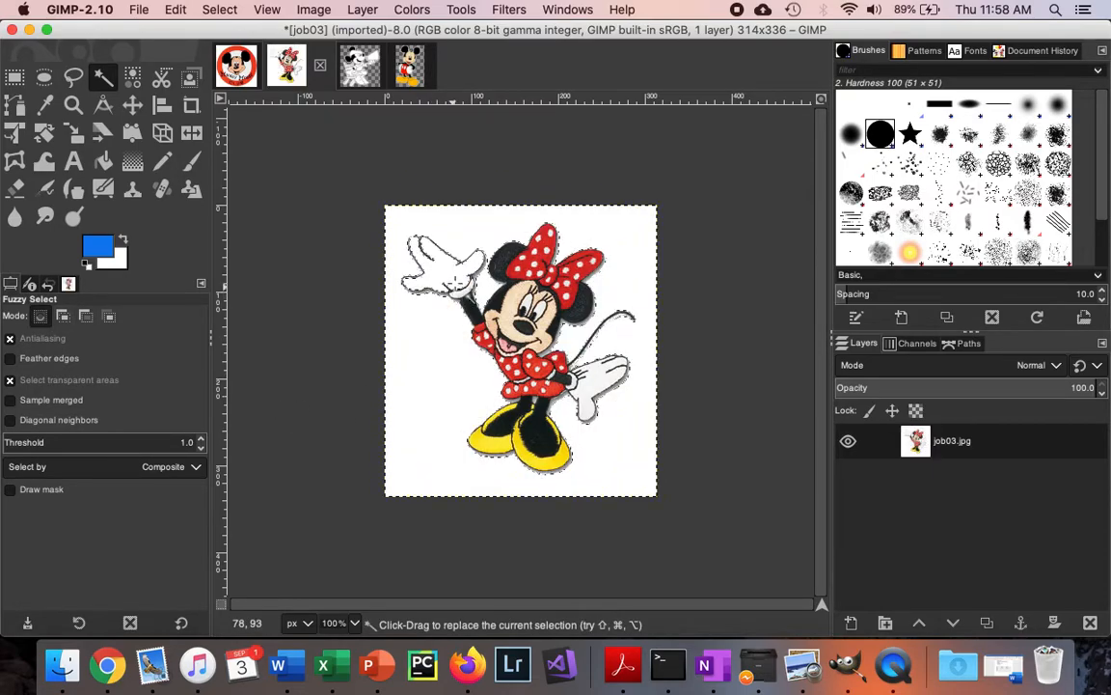
{"action": "left_click", "coordinate": [217, 10]}
{"action": "left_click", "coordinate": [249, 48]}
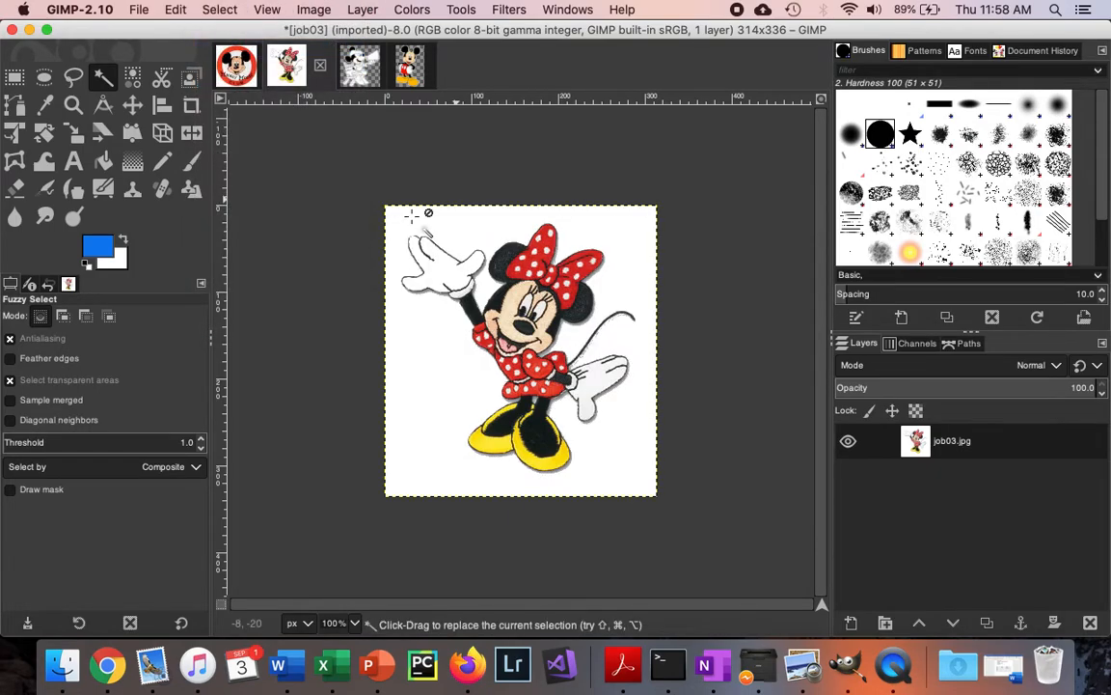
Examine the raised glove's outline for gaps using a Fuzzy Select test selection of the white, and clear that selection
{"action": "scroll", "coordinate": [413, 215], "scroll_direction": "up", "scroll_amount": 3}
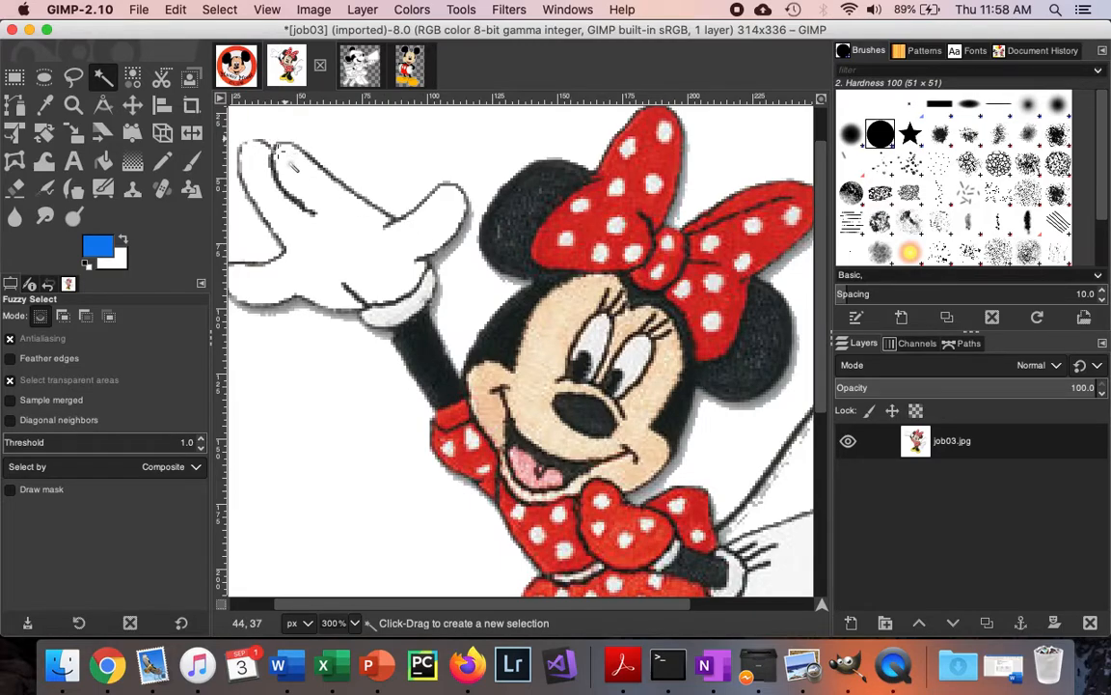
{"action": "scroll", "coordinate": [278, 166], "scroll_direction": "left", "scroll_amount": 2}
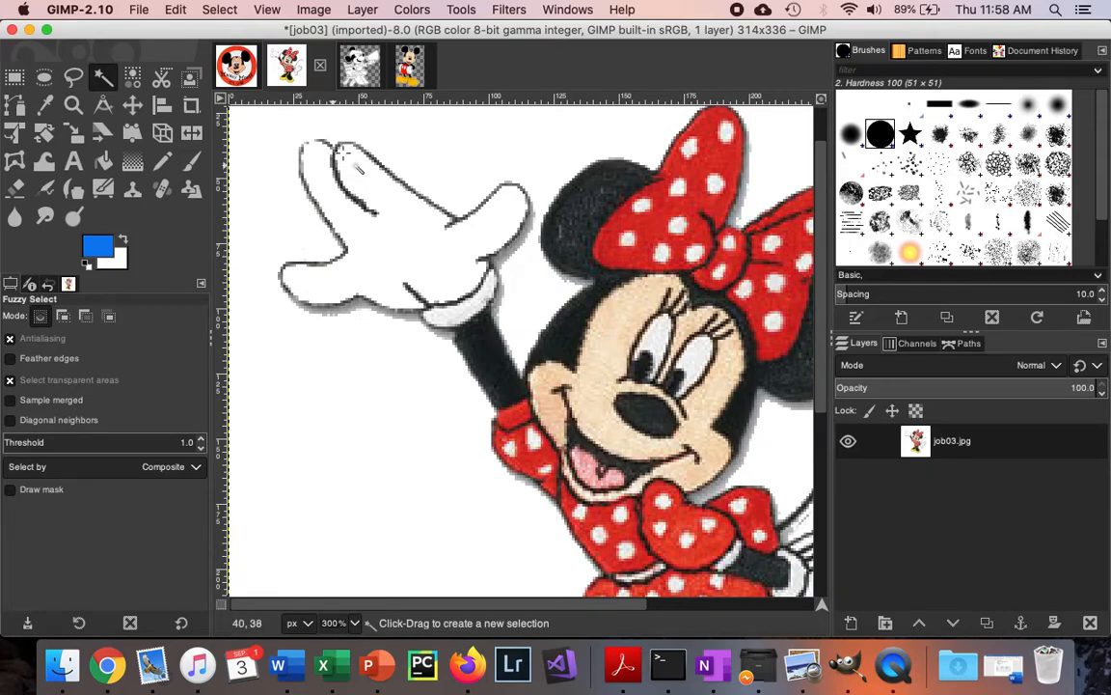
{"action": "left_click", "coordinate": [413, 246]}
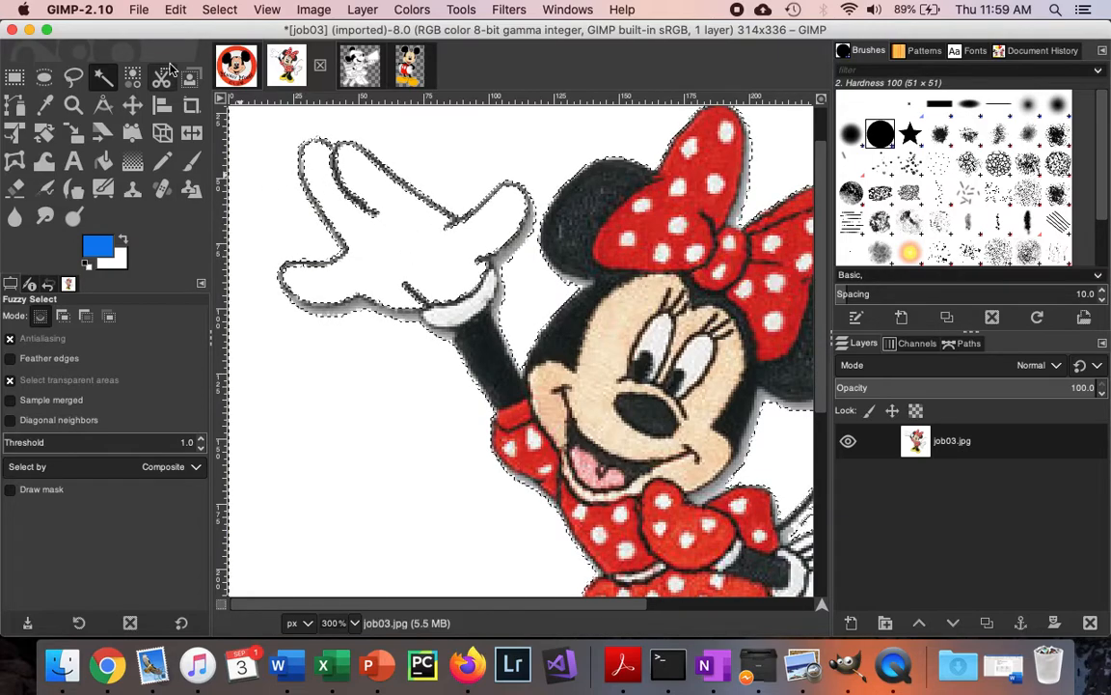
{"action": "left_click", "coordinate": [227, 9]}
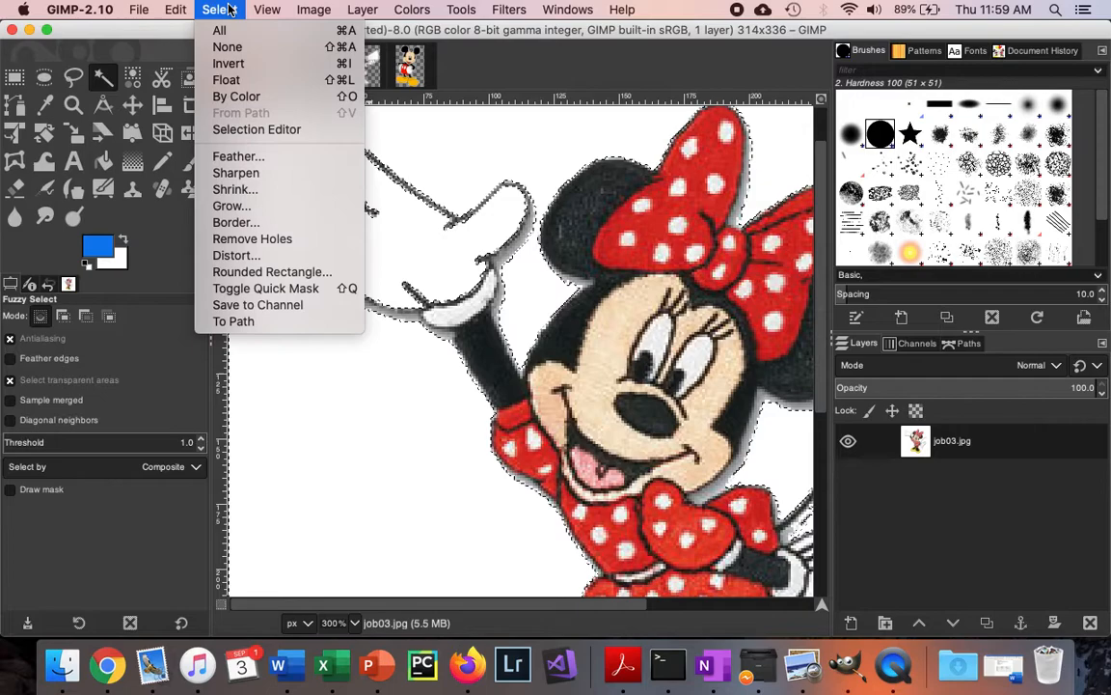
{"action": "left_click", "coordinate": [228, 47]}
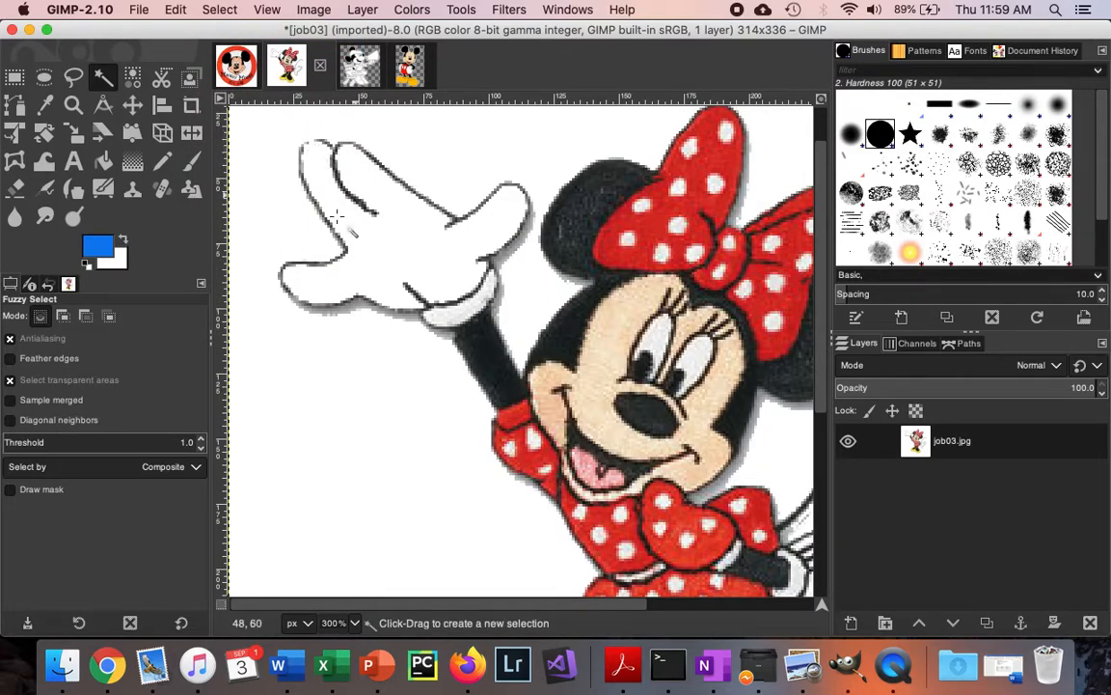
Reset the foreground colour to black and close the gap in the raised glove's fingertip outline with a size 1 Pencil
{"action": "left_click", "coordinate": [162, 161]}
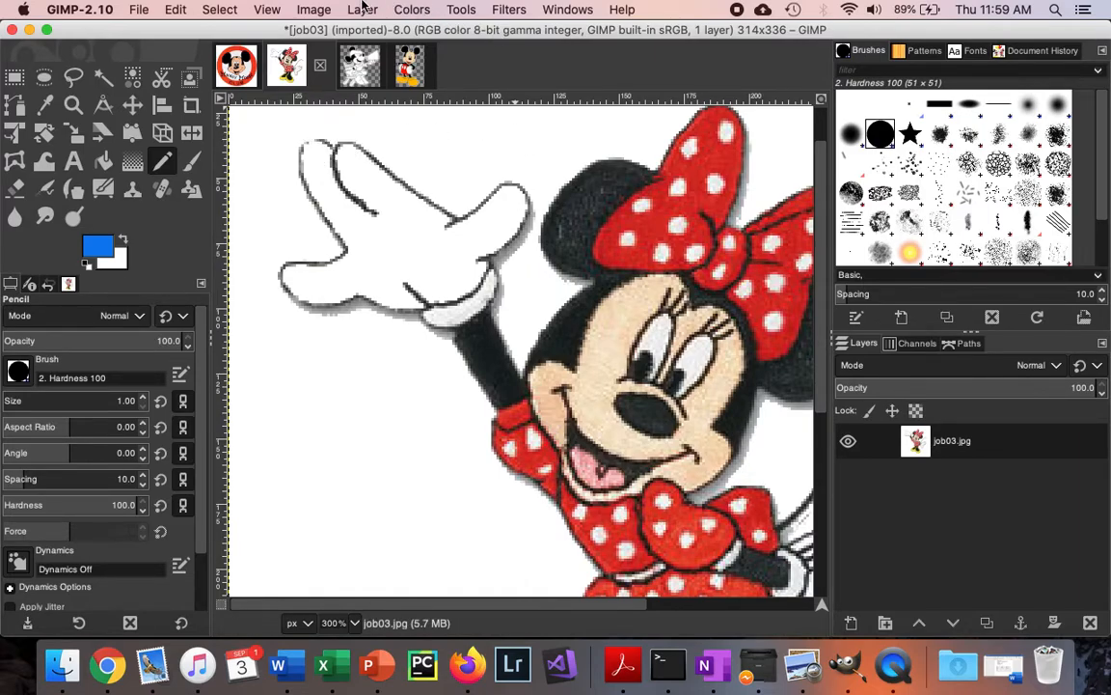
{"action": "key", "text": "plus"}
{"action": "key", "text": "plus"}
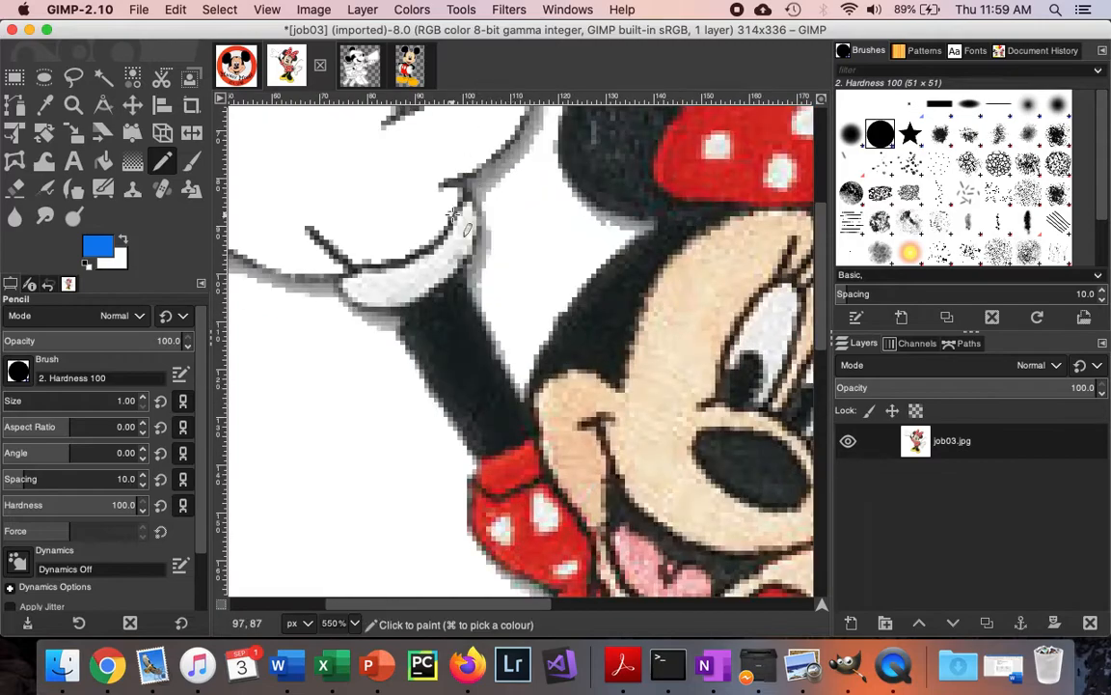
{"action": "scroll", "coordinate": [453, 214], "scroll_direction": "up", "scroll_amount": 4}
{"action": "scroll", "coordinate": [452, 214], "scroll_direction": "left", "scroll_amount": 4}
{"action": "scroll", "coordinate": [453, 214], "scroll_direction": "up", "scroll_amount": 2}
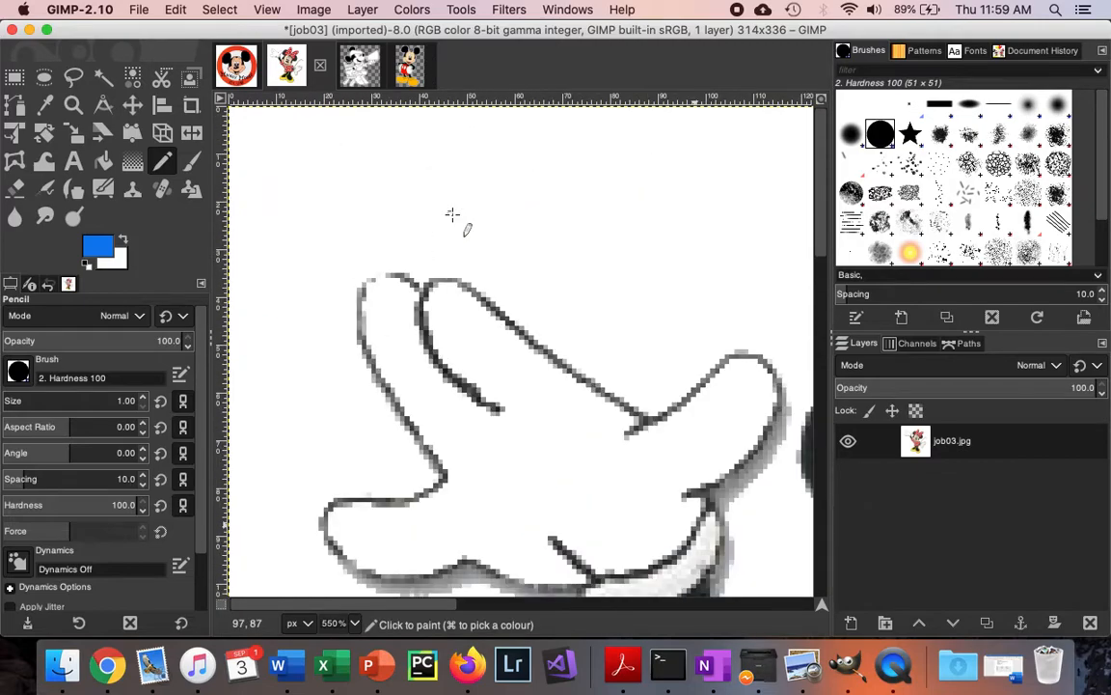
{"action": "left_click", "coordinate": [385, 275]}
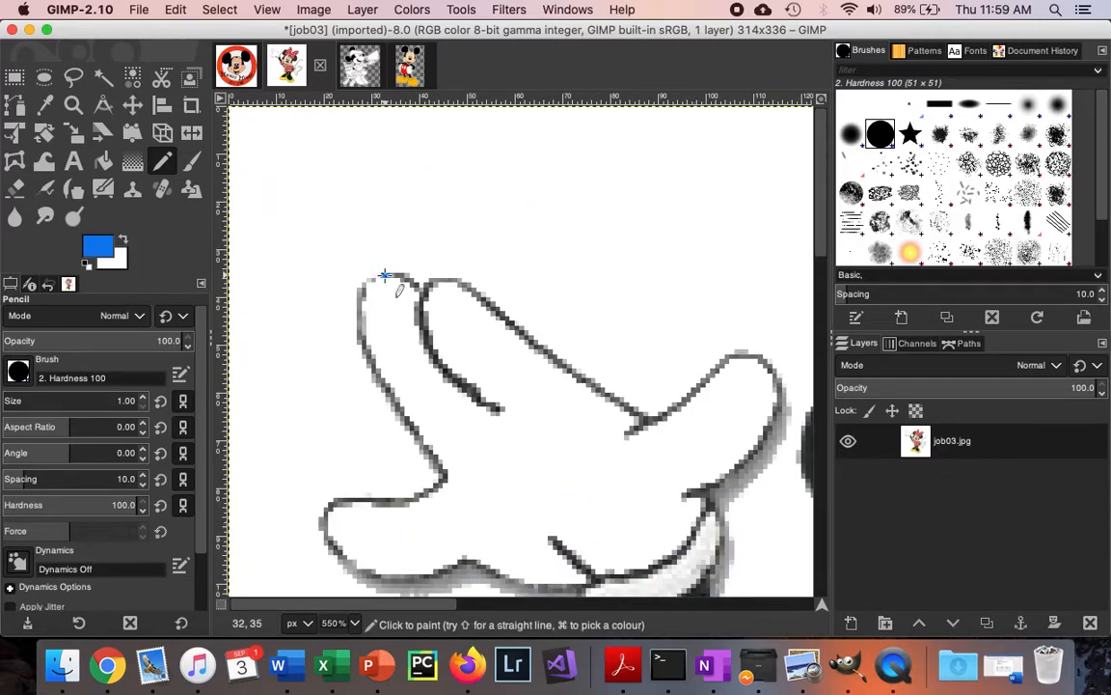
{"action": "key", "text": "super+z"}
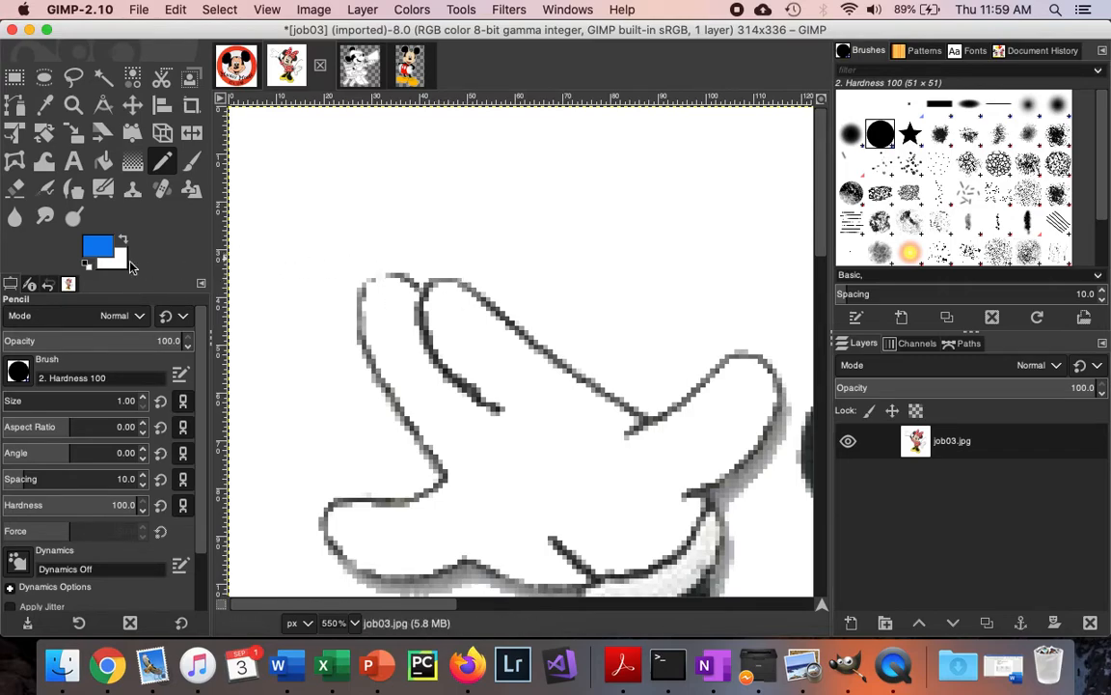
{"action": "left_click", "coordinate": [87, 263]}
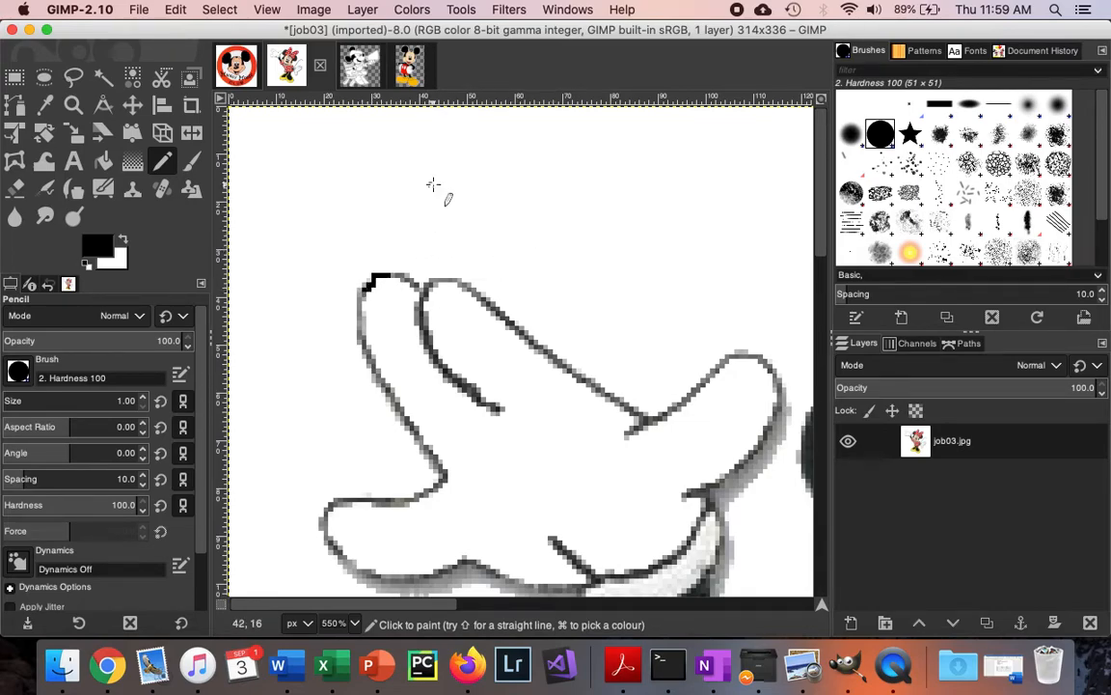
Select the white background around the figure with Fuzzy Select at threshold 1 and delete it
{"action": "left_click", "coordinate": [103, 76]}
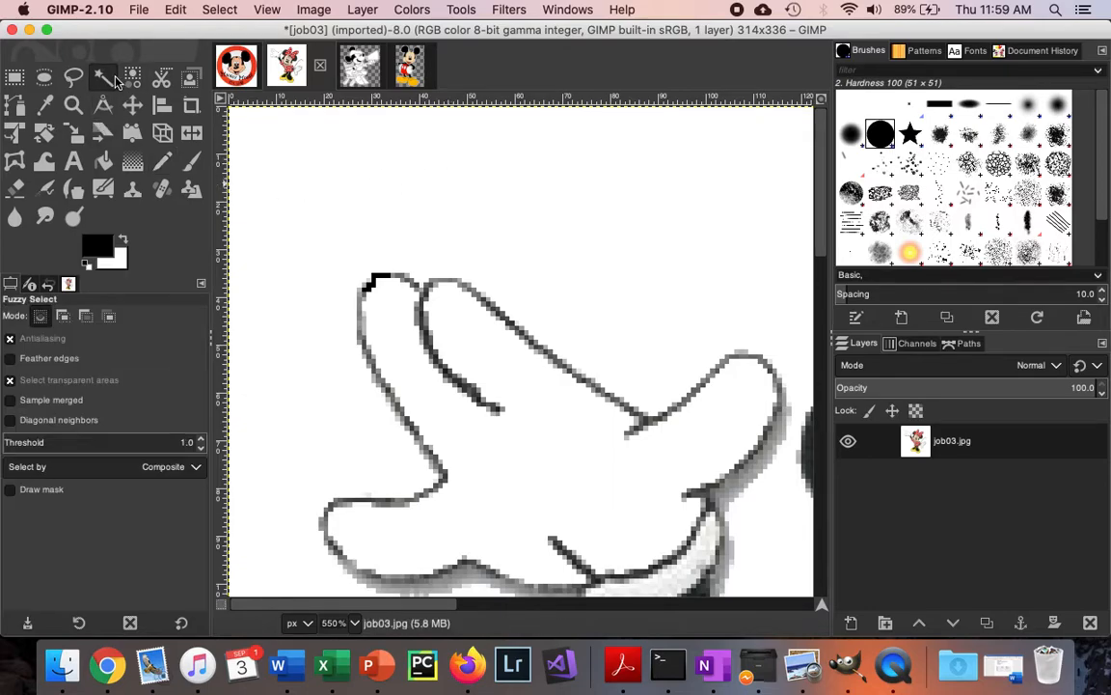
{"action": "left_click", "coordinate": [381, 235]}
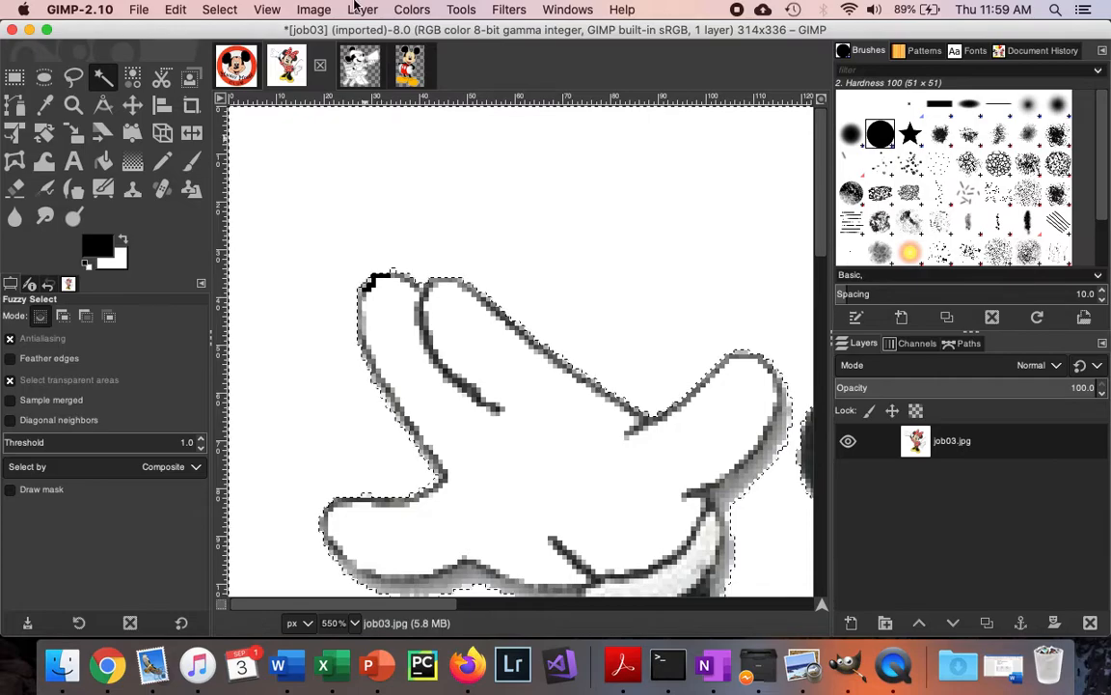
{"action": "left_click", "coordinate": [267, 10]}
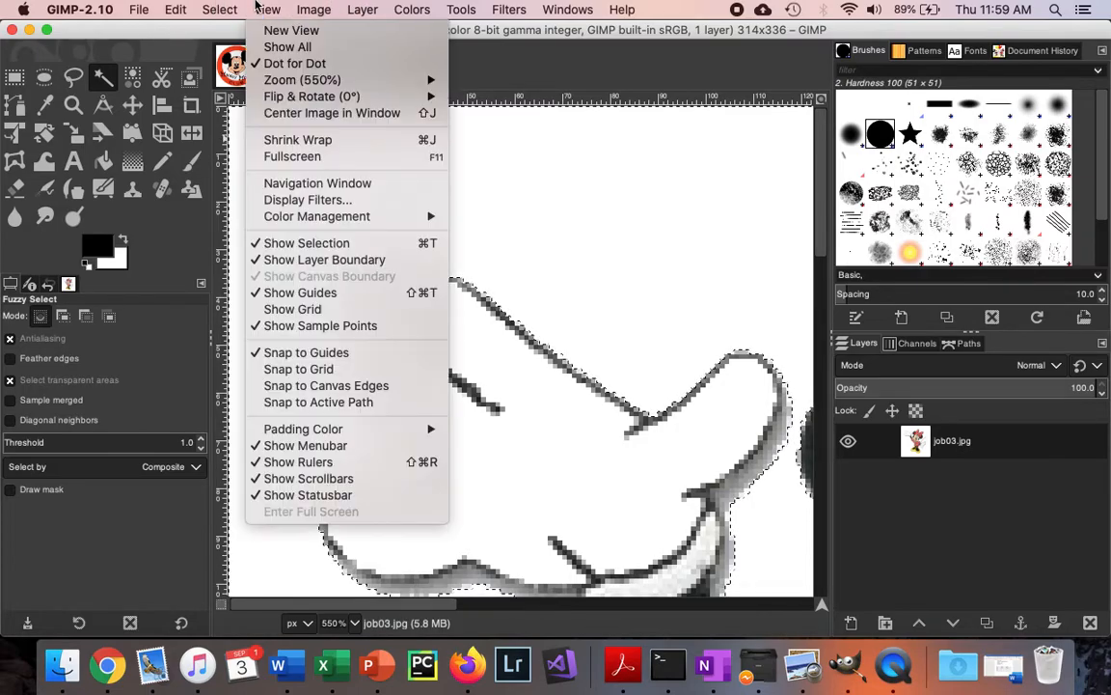
{"action": "mouse_move", "coordinate": [296, 84]}
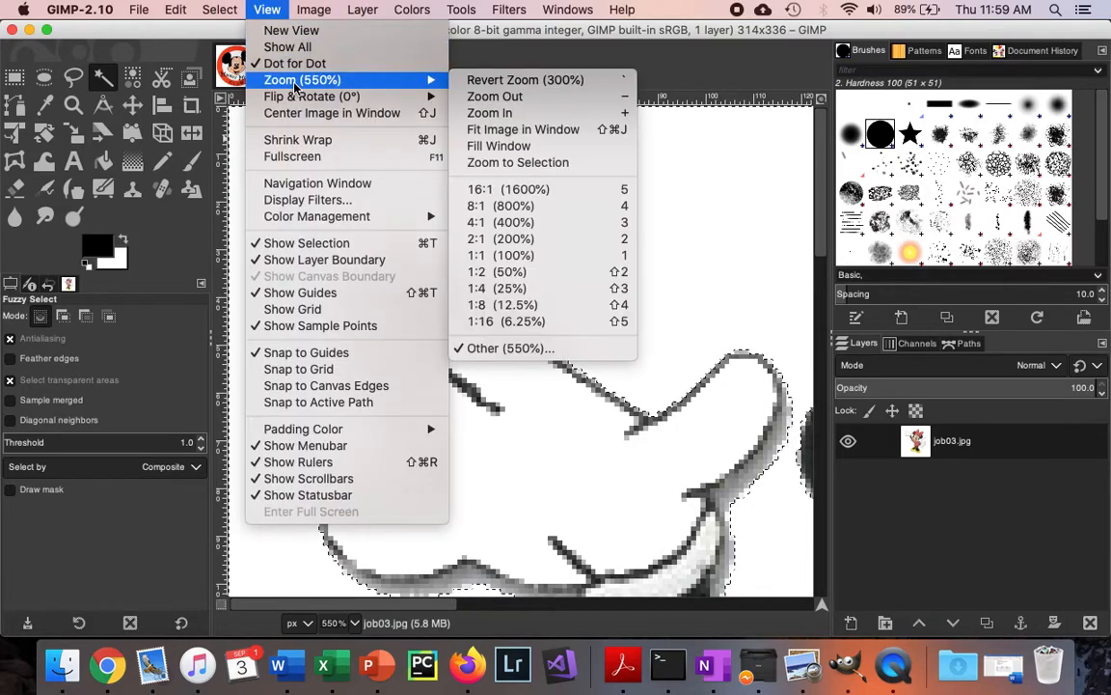
{"action": "left_click", "coordinate": [580, 258]}
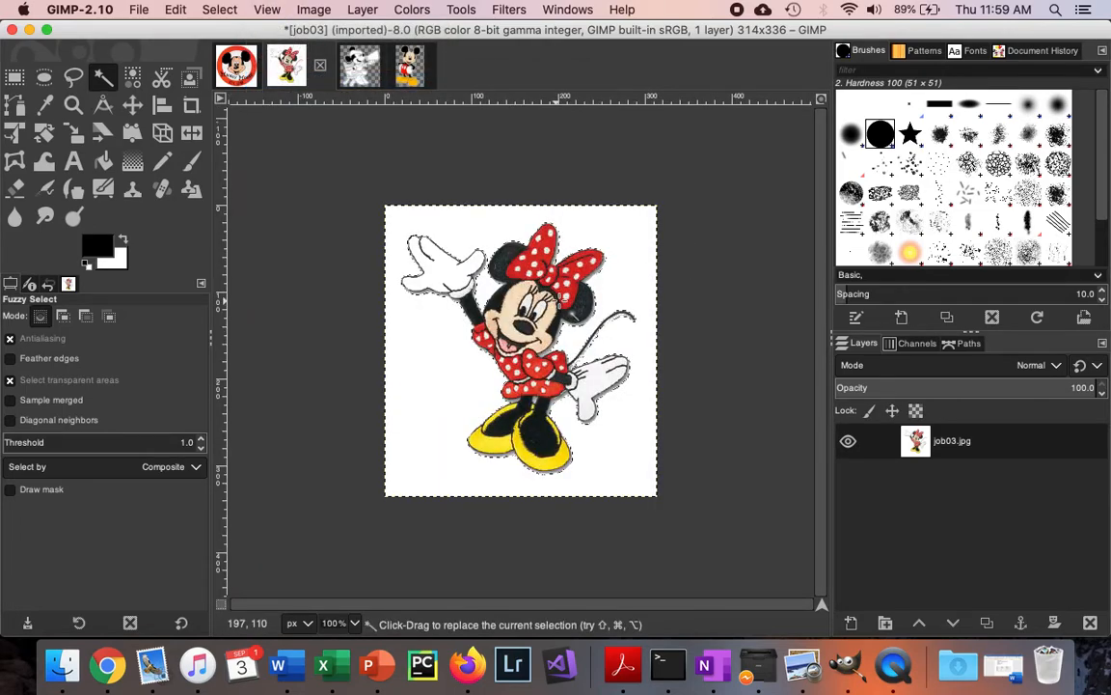
{"action": "key", "text": "Delete"}
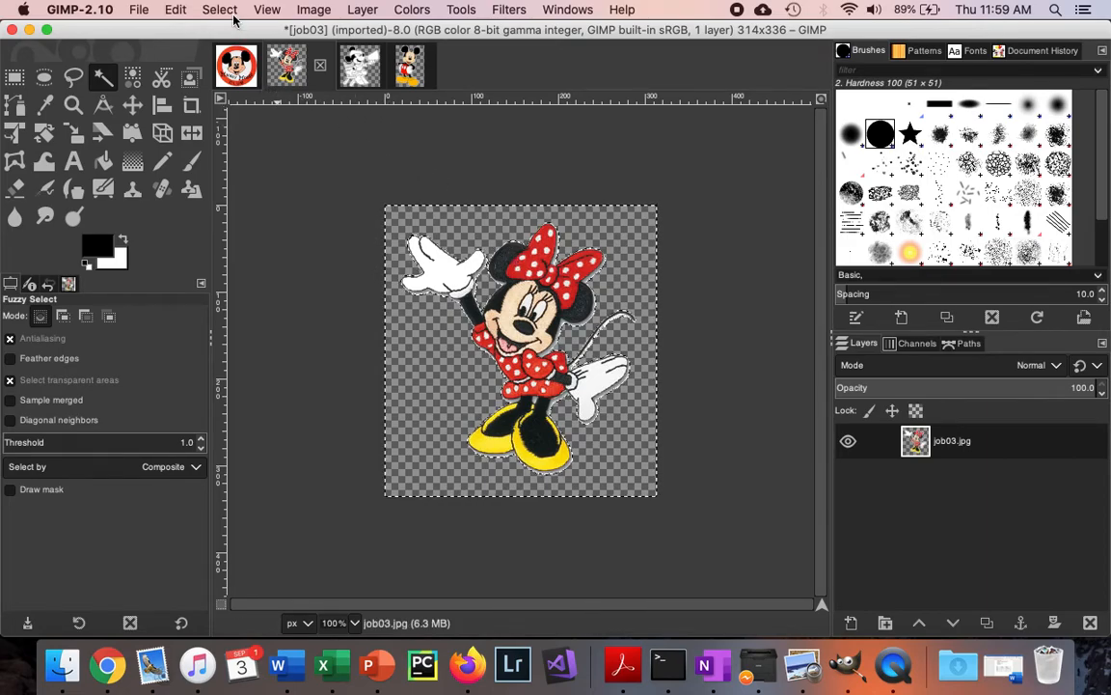
Export the image as job03.png in PNG format with the default export options
{"action": "left_click", "coordinate": [137, 11]}
{"action": "left_click", "coordinate": [179, 237]}
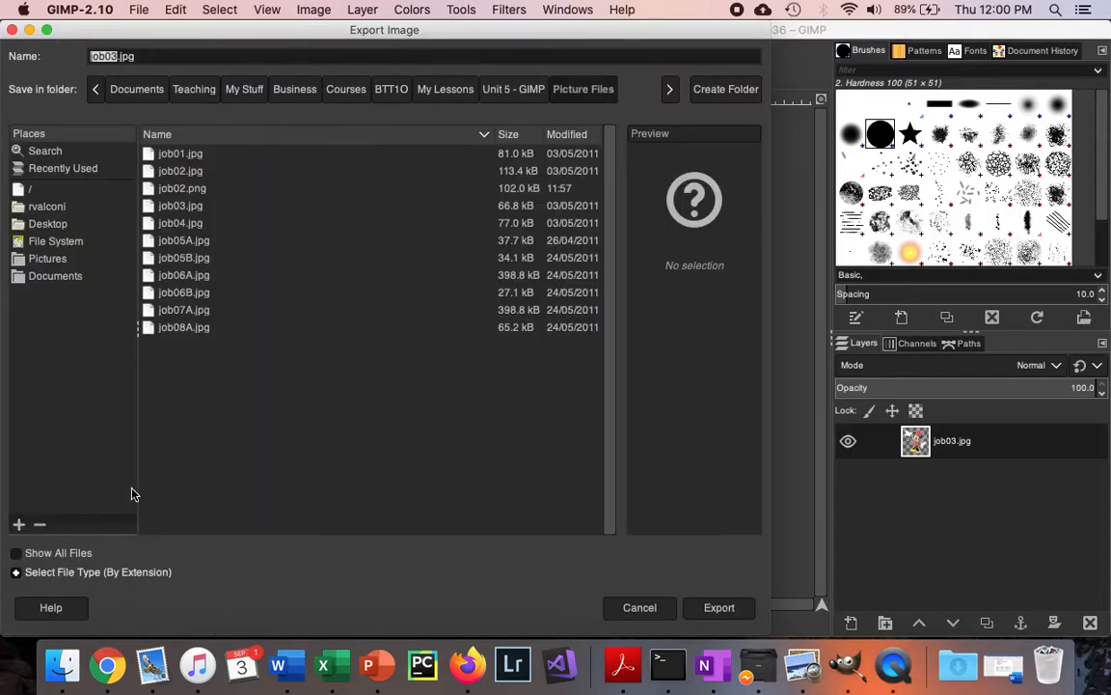
{"action": "left_click", "coordinate": [70, 572]}
{"action": "scroll", "coordinate": [111, 519], "scroll_direction": "down", "scroll_amount": 10}
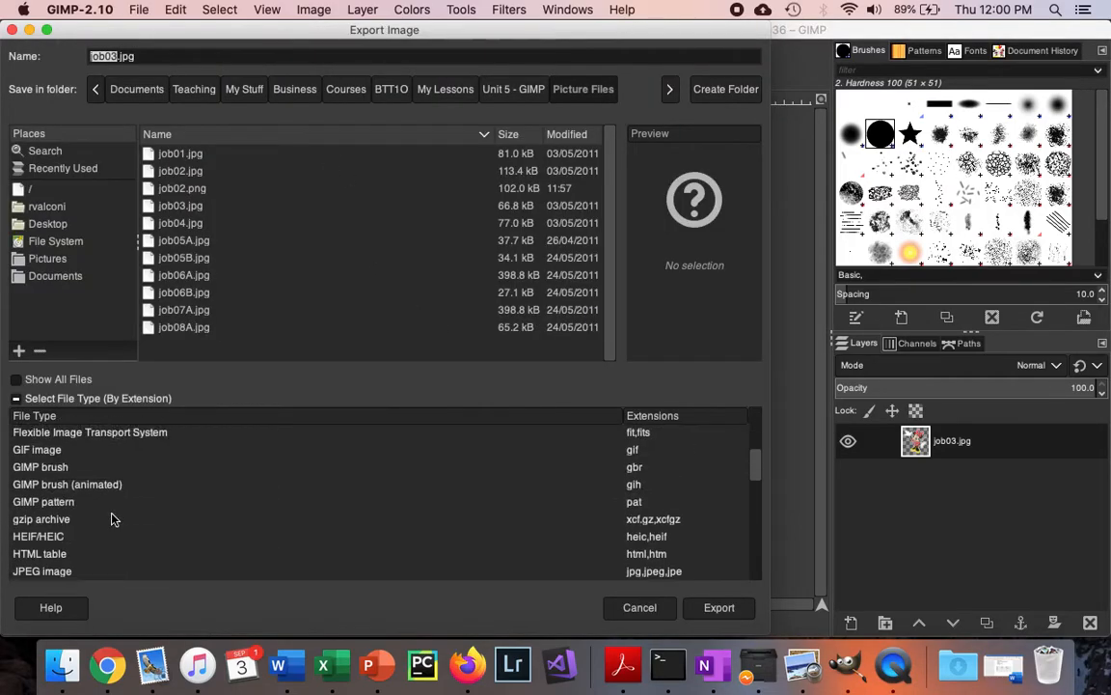
{"action": "left_click", "coordinate": [73, 527]}
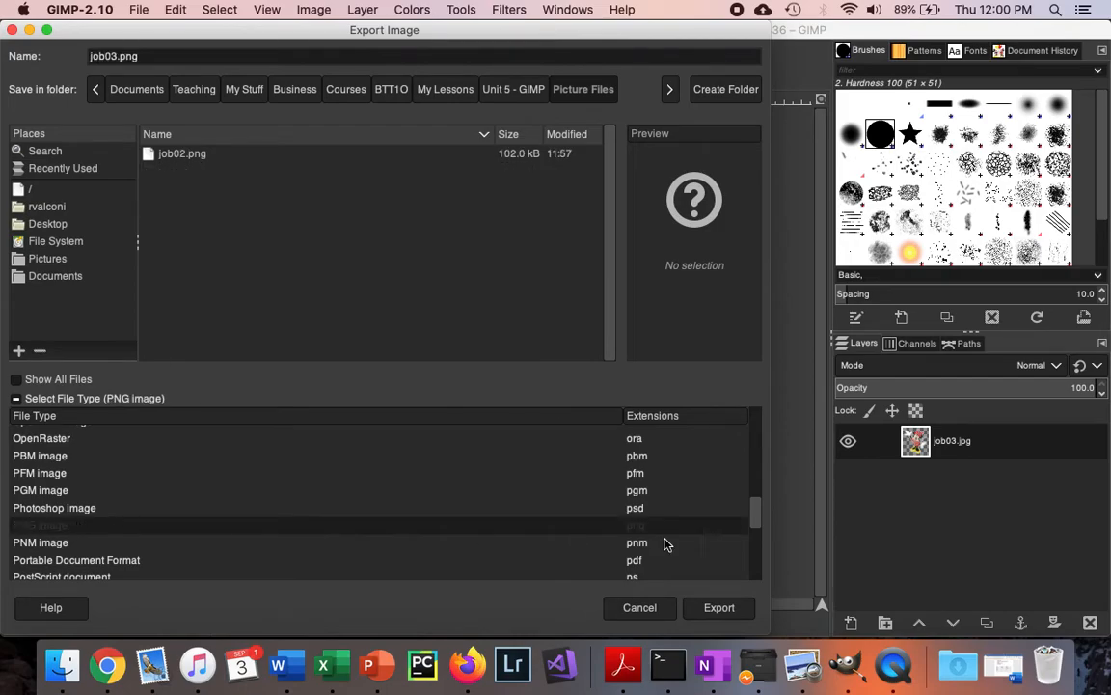
{"action": "left_click", "coordinate": [718, 606]}
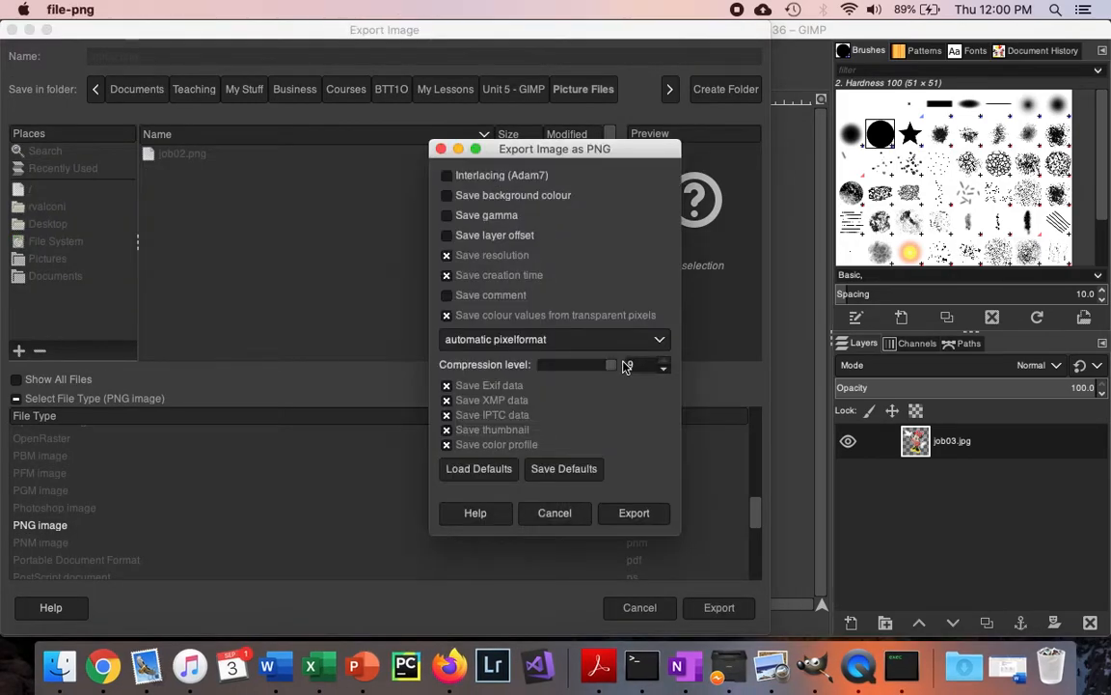
{"action": "left_click", "coordinate": [634, 513]}
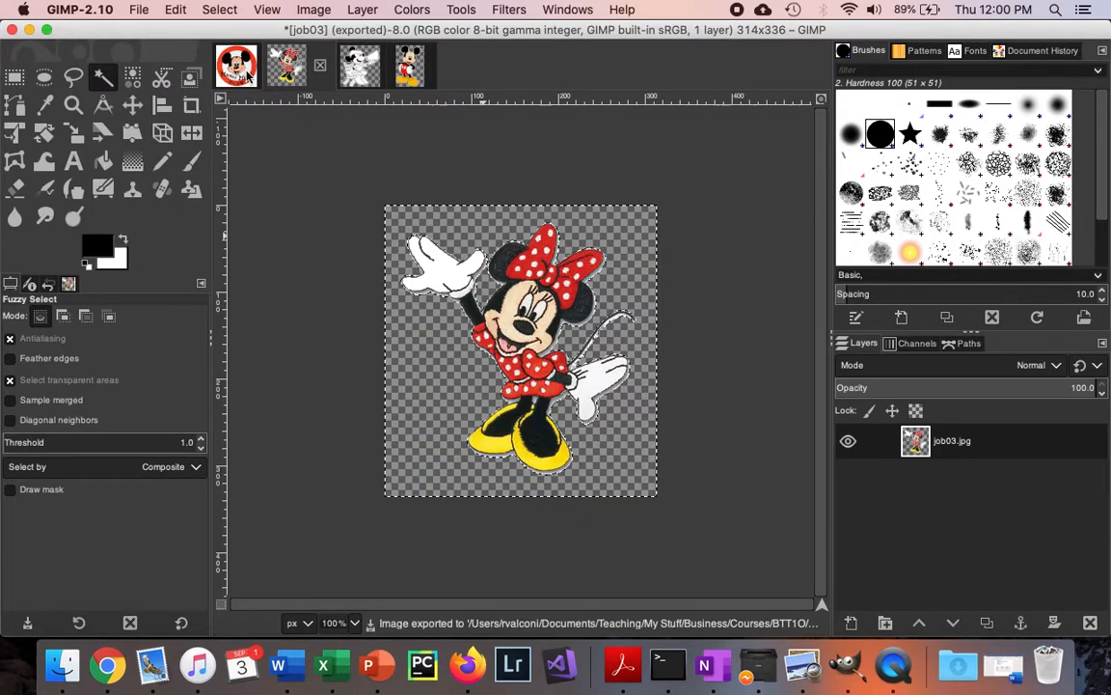
In the job04 image, add an alpha channel and delete the white corners outside the red ring with Fuzzy Select at threshold 15
{"action": "left_click", "coordinate": [239, 68]}
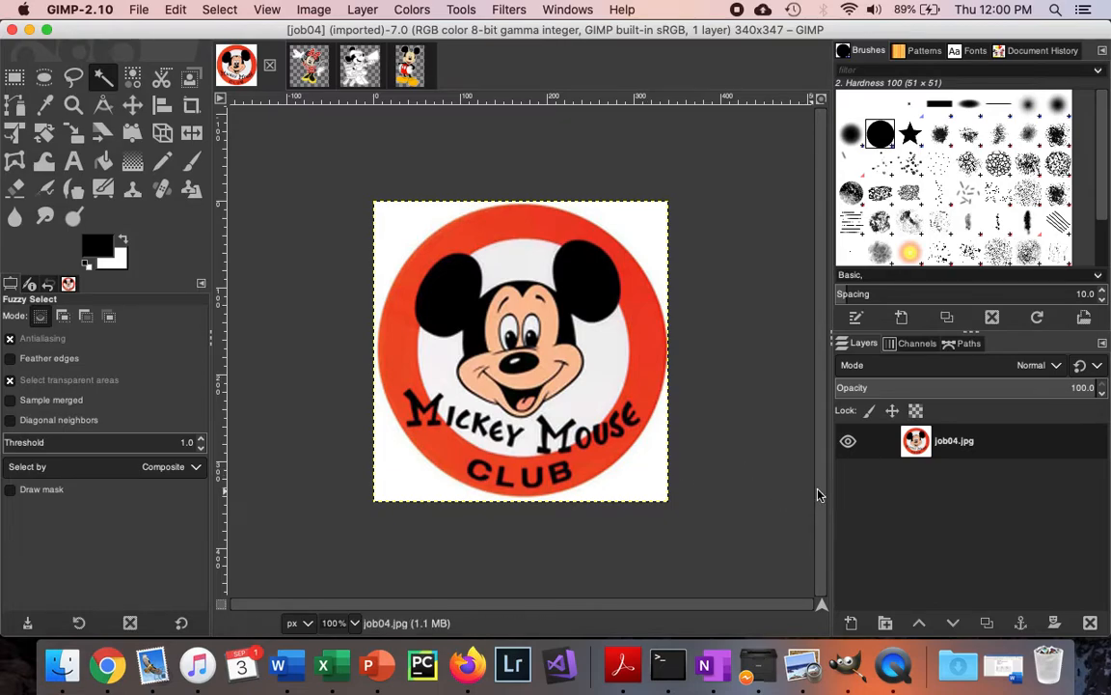
{"action": "right_click", "coordinate": [965, 440]}
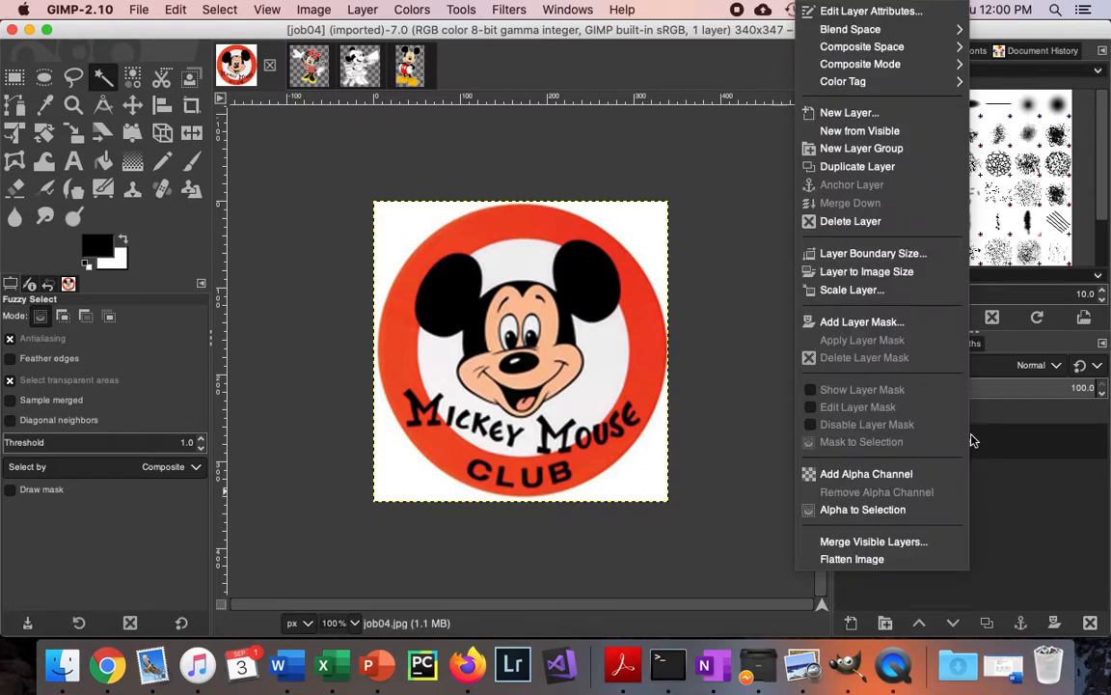
{"action": "left_click", "coordinate": [849, 472]}
{"action": "left_click", "coordinate": [650, 461]}
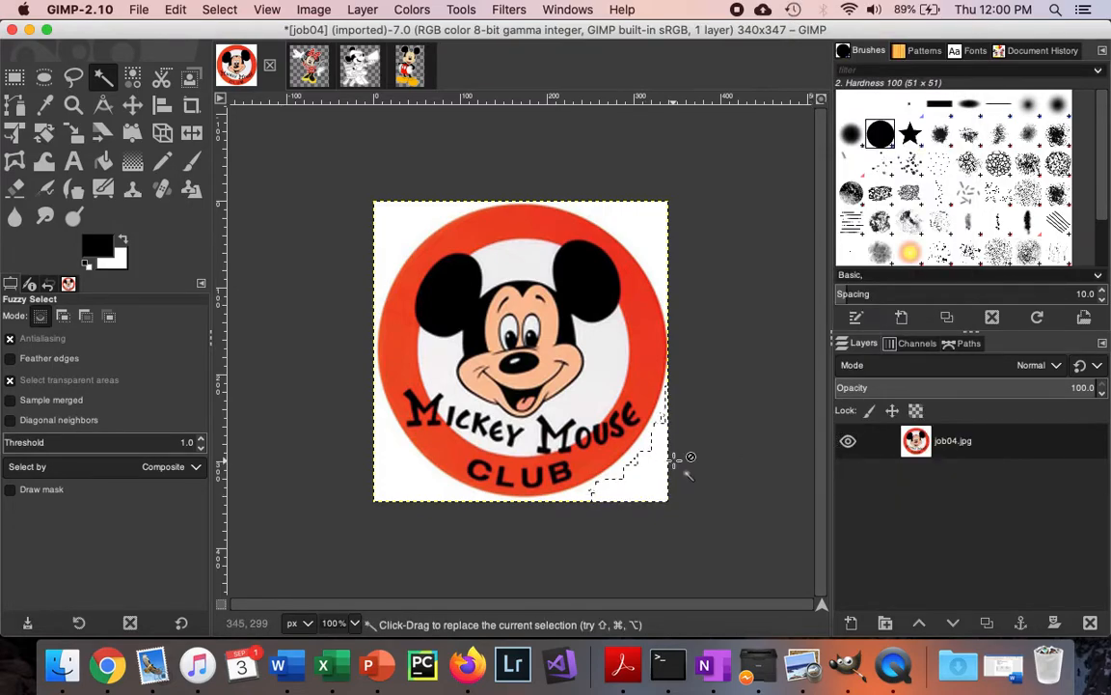
{"action": "key", "text": "super+z"}
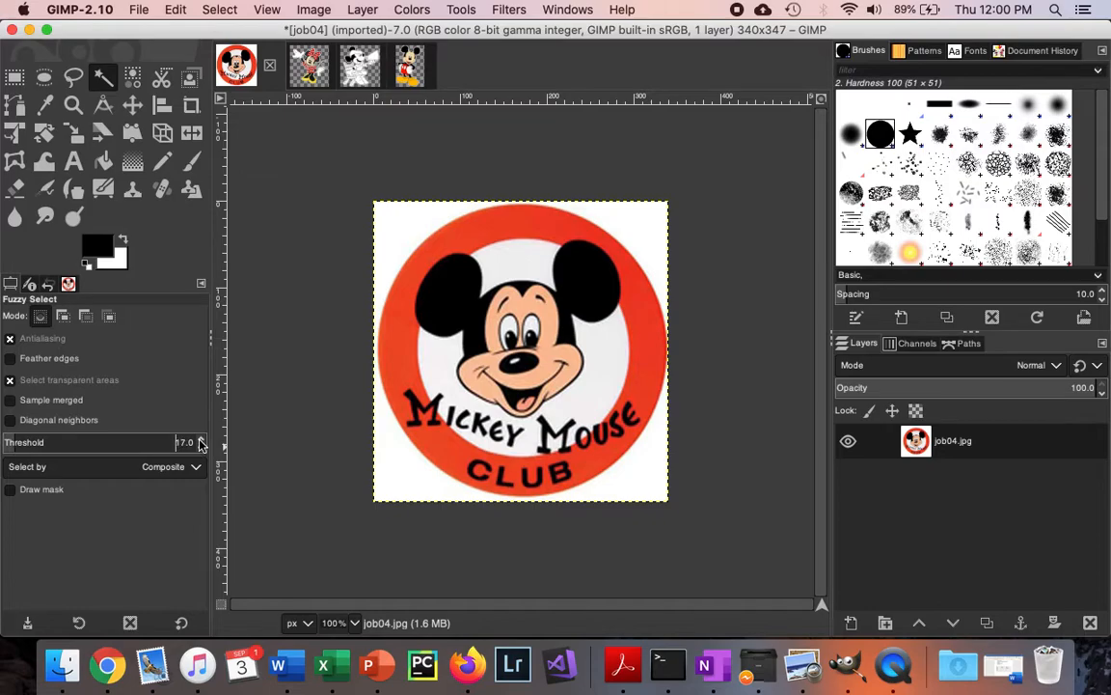
{"action": "left_click", "coordinate": [201, 446]}
{"action": "left_click", "coordinate": [426, 470]}
{"action": "key", "text": "Delete"}
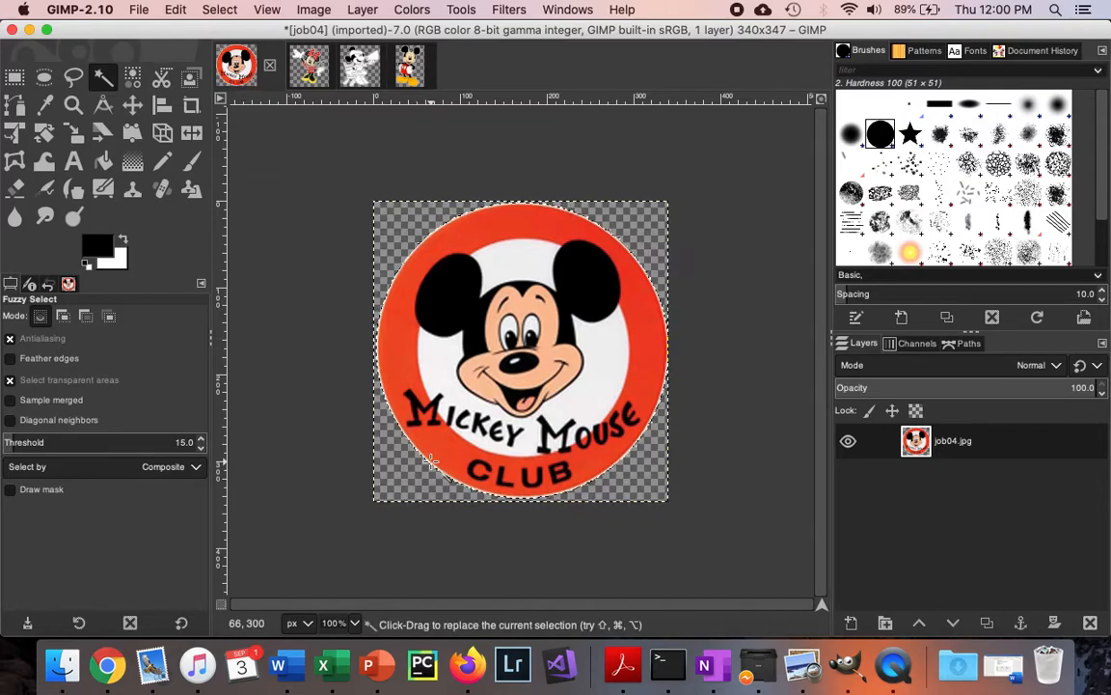
Delete the white areas inside the red ring, around the face and lettering and between the ears, with Fuzzy Select
{"action": "left_click", "coordinate": [442, 357]}
{"action": "key", "text": "Delete"}
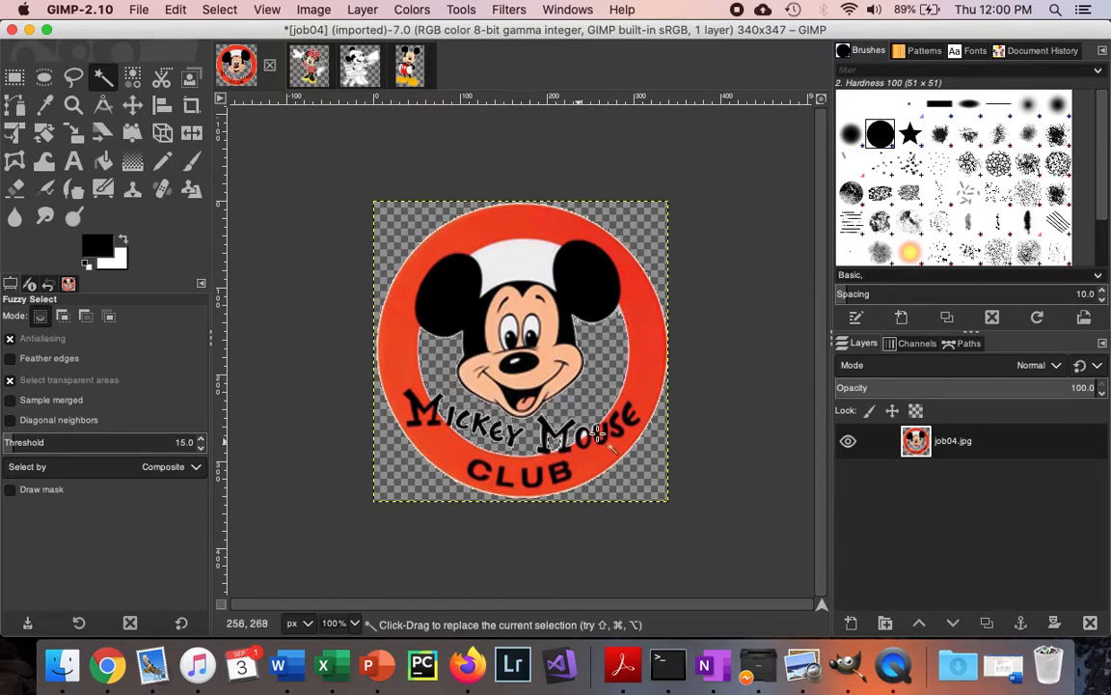
{"action": "left_click", "coordinate": [585, 435]}
{"action": "left_click", "coordinate": [531, 261]}
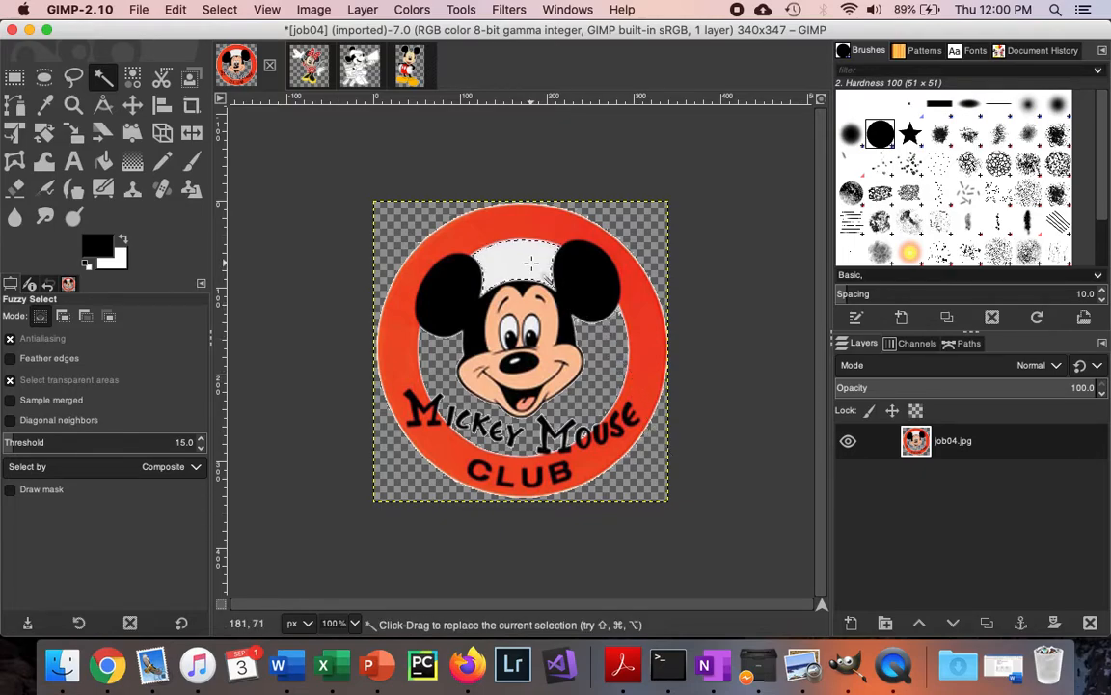
{"action": "key", "text": "Delete"}
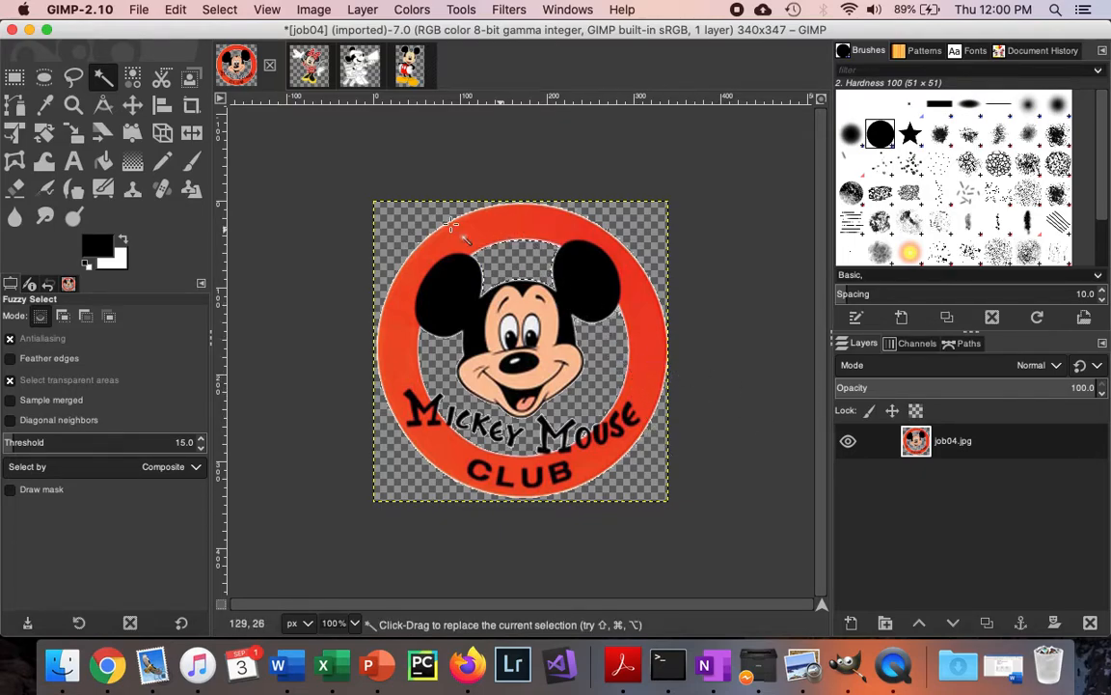
Export the image as job04.png in PNG format to the Picture Files folder with the default export options
{"action": "left_click", "coordinate": [141, 8]}
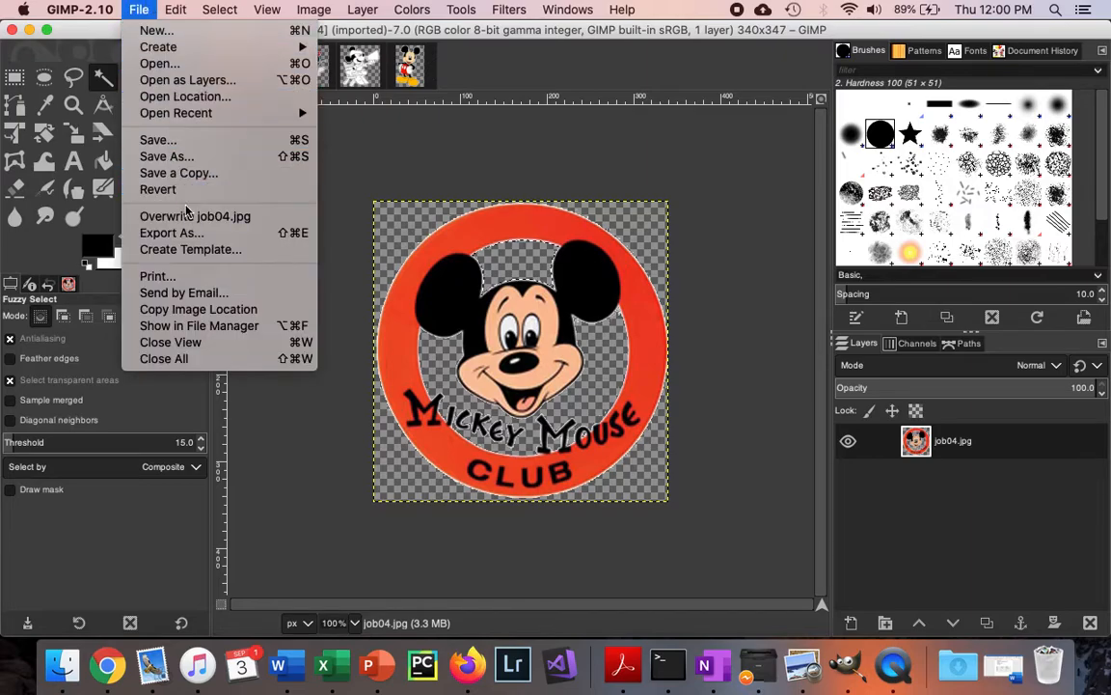
{"action": "left_click", "coordinate": [170, 233]}
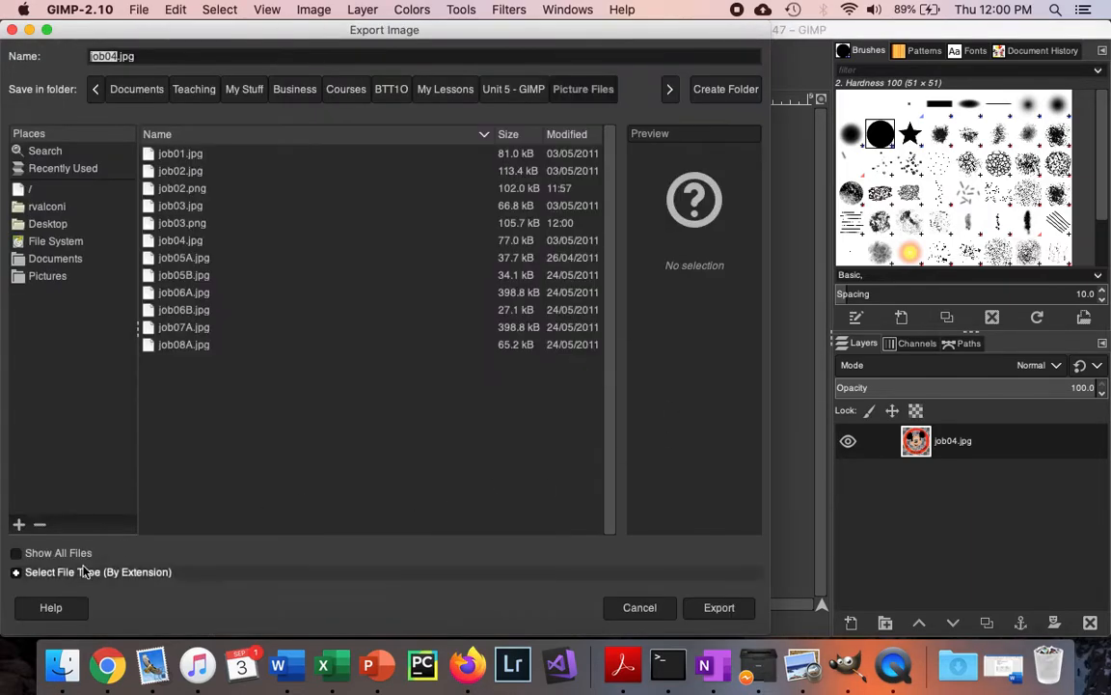
{"action": "left_click", "coordinate": [85, 572]}
{"action": "scroll", "coordinate": [92, 529], "scroll_direction": "down", "scroll_amount": 5}
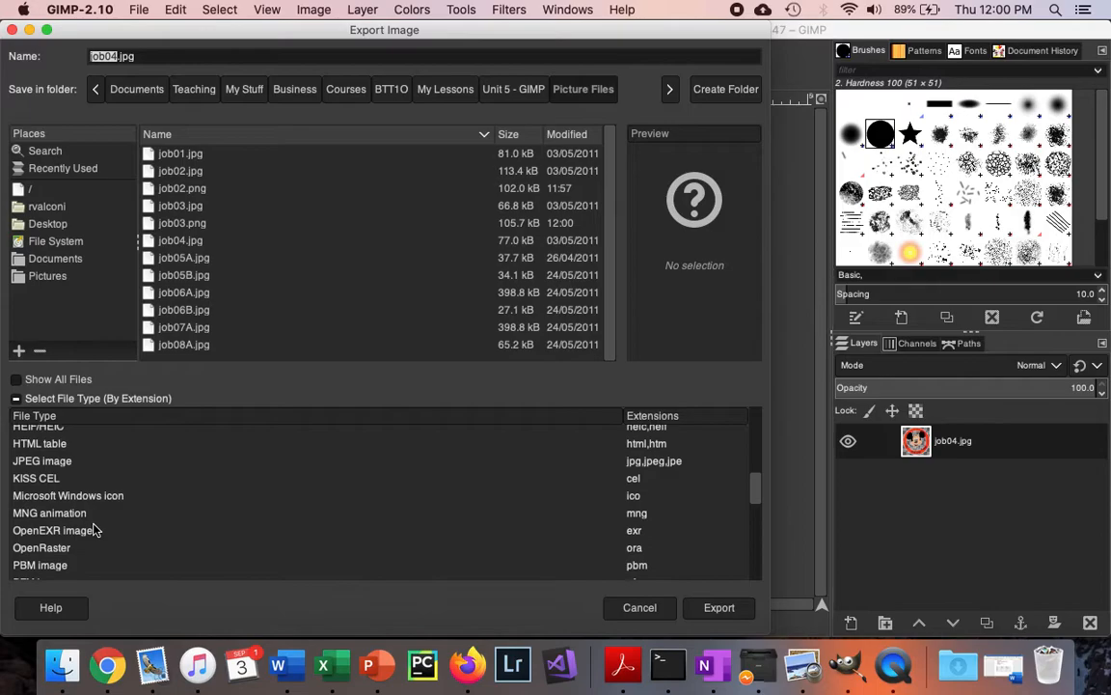
{"action": "scroll", "coordinate": [93, 530], "scroll_direction": "down", "scroll_amount": 3}
{"action": "scroll", "coordinate": [70, 512], "scroll_direction": "down", "scroll_amount": 1}
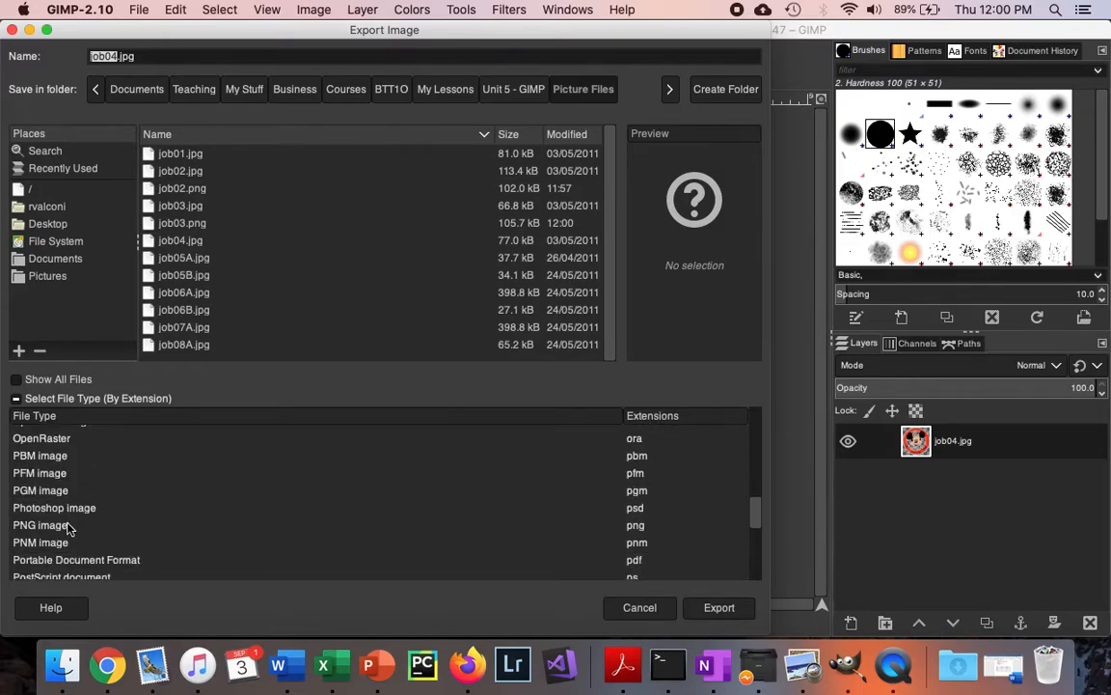
{"action": "left_click", "coordinate": [70, 525]}
{"action": "left_click", "coordinate": [729, 607]}
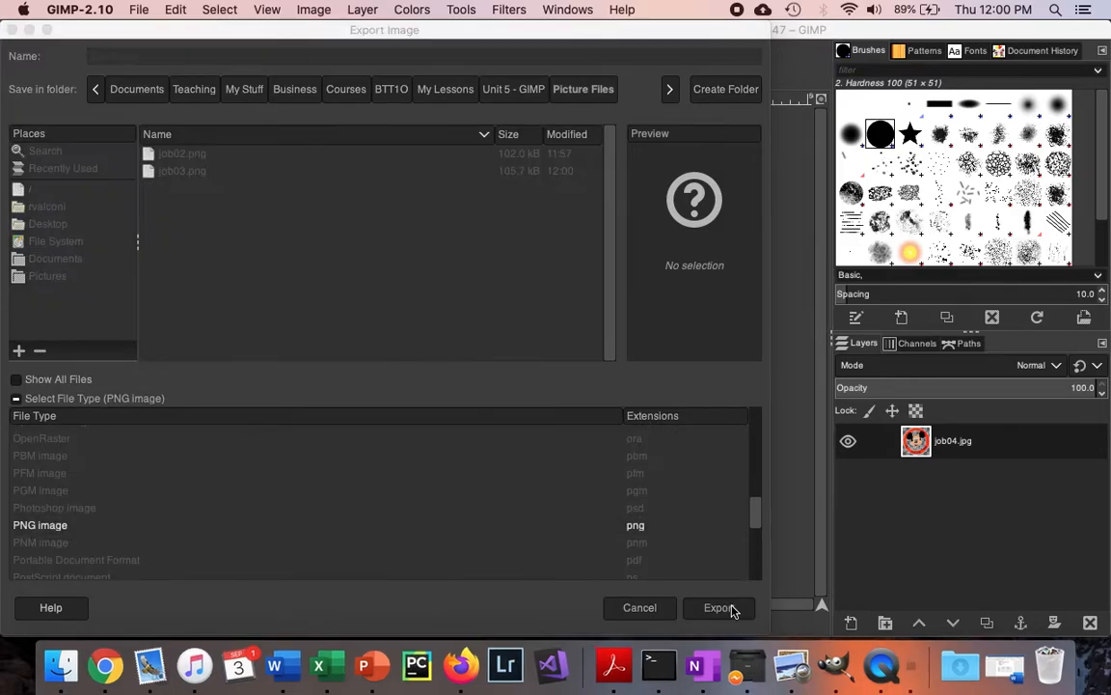
{"action": "left_click", "coordinate": [652, 514]}
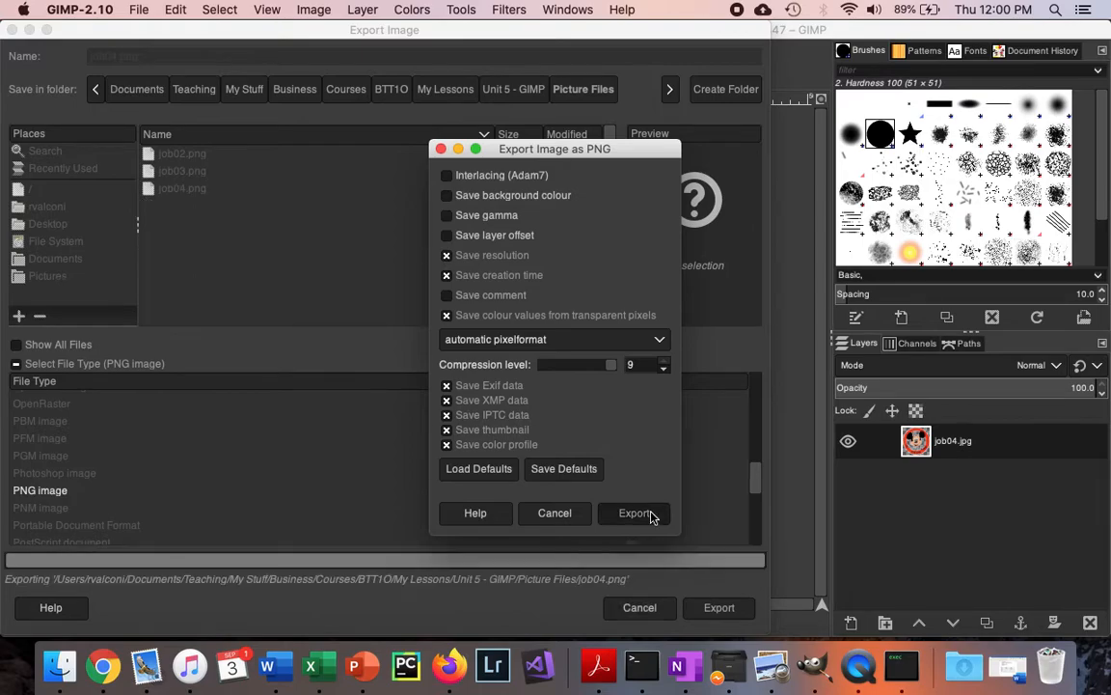